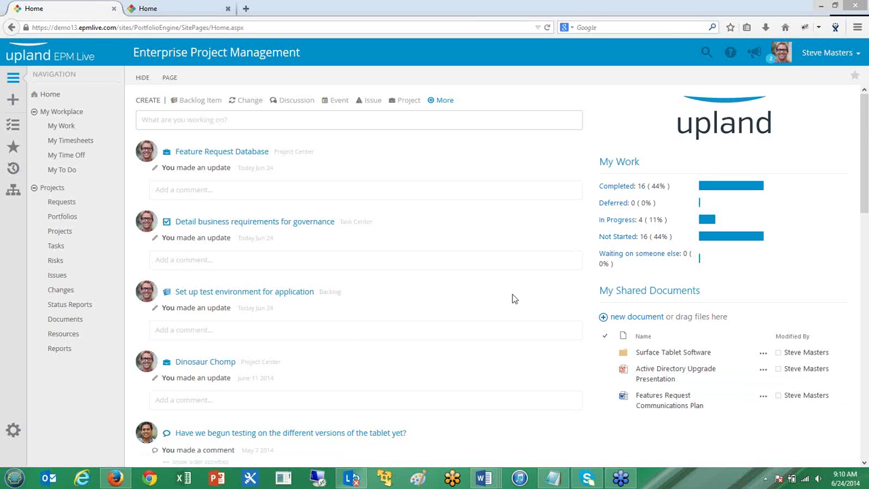
Post the comment "Will this be fixed soon." on the "Set up test environment for application" backlog update.
{"action": "scroll", "coordinate": [509, 320], "scroll_direction": "down", "scroll_amount": 3}
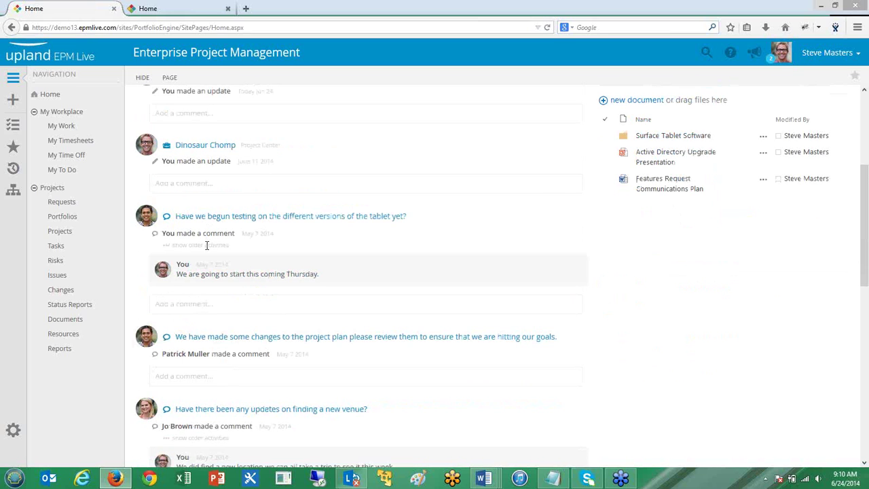
{"action": "scroll", "coordinate": [207, 246], "scroll_direction": "up", "scroll_amount": 1}
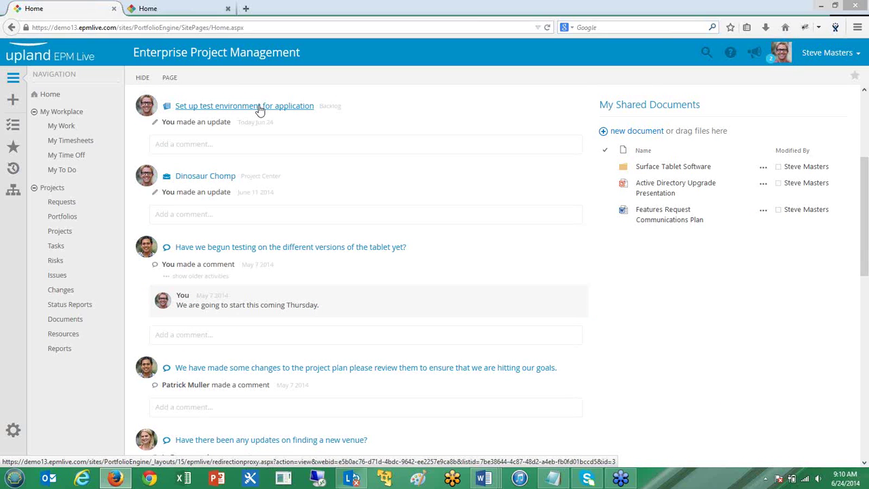
{"action": "left_click", "coordinate": [186, 146]}
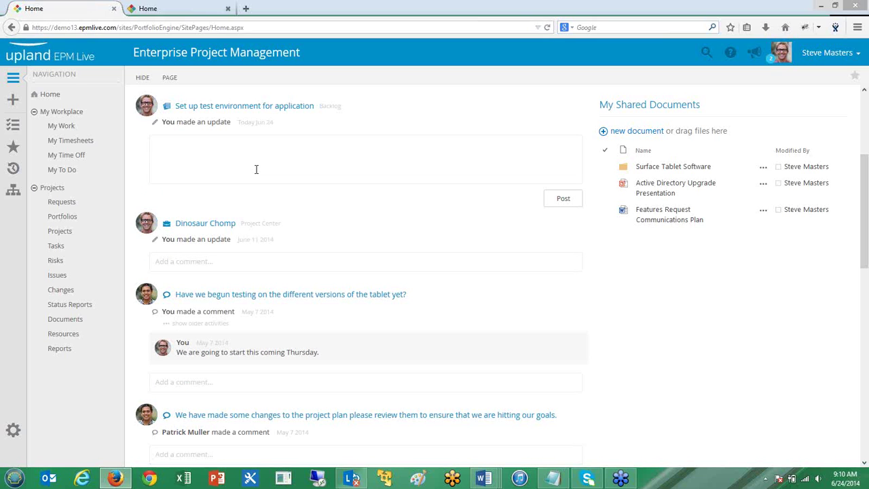
{"action": "type", "text": "Wi"}
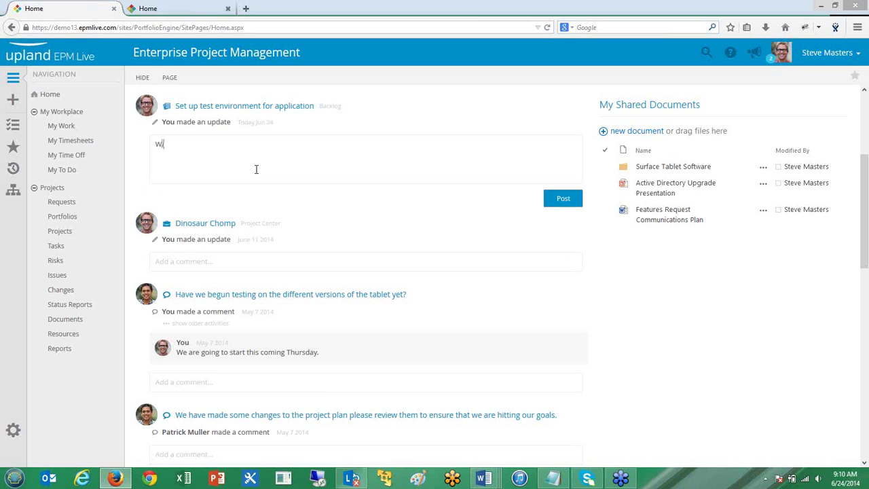
{"action": "type", "text": "ll this be fixed soon;"}
{"action": "key", "text": "BackSpace"}
{"action": "type", "text": "."}
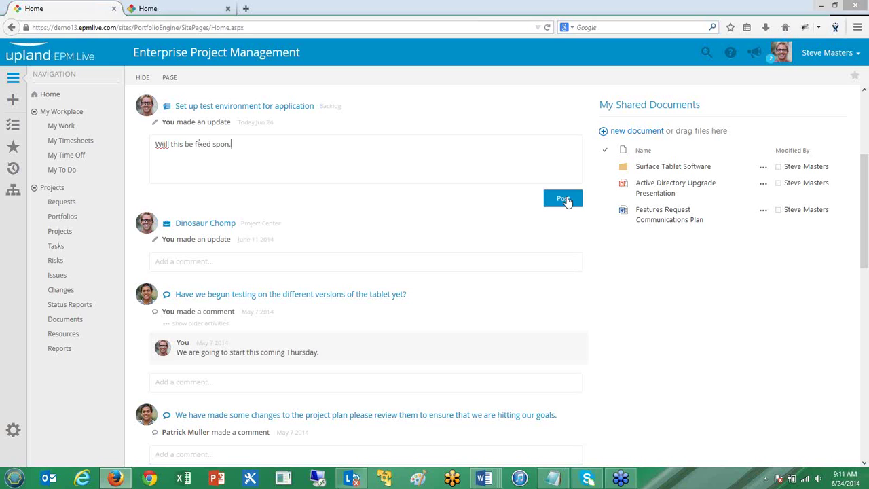
{"action": "left_click", "coordinate": [162, 144]}
{"action": "key", "text": "BackSpace"}
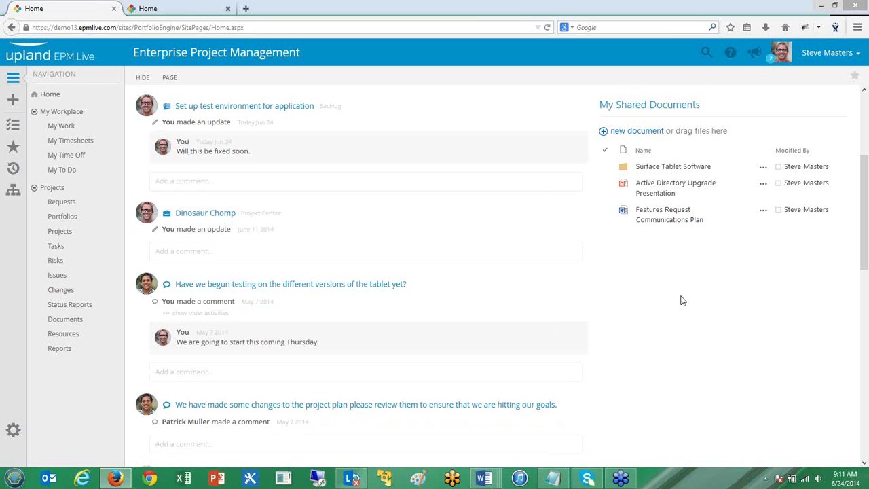
Review the home page activity feed, including the older discussion posts and their comments.
{"action": "scroll", "coordinate": [684, 301], "scroll_direction": "up", "scroll_amount": 2}
{"action": "scroll", "coordinate": [677, 299], "scroll_direction": "up", "scroll_amount": 1}
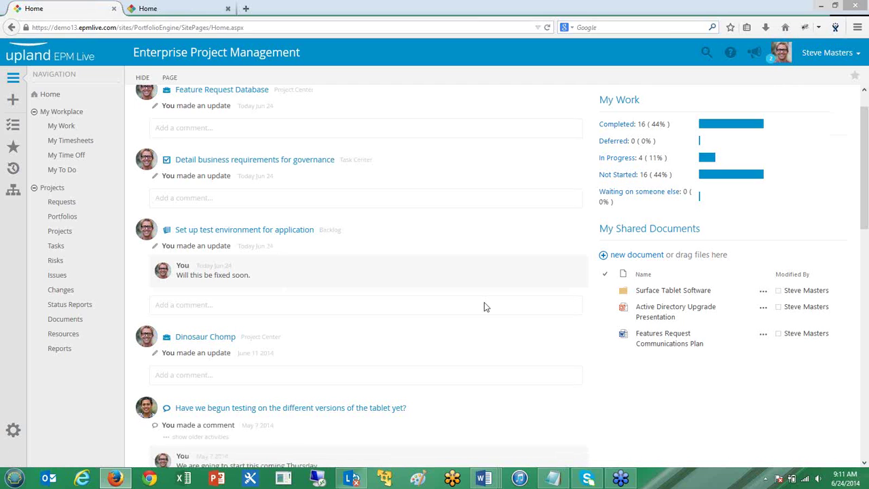
{"action": "scroll", "coordinate": [484, 303], "scroll_direction": "up", "scroll_amount": 1}
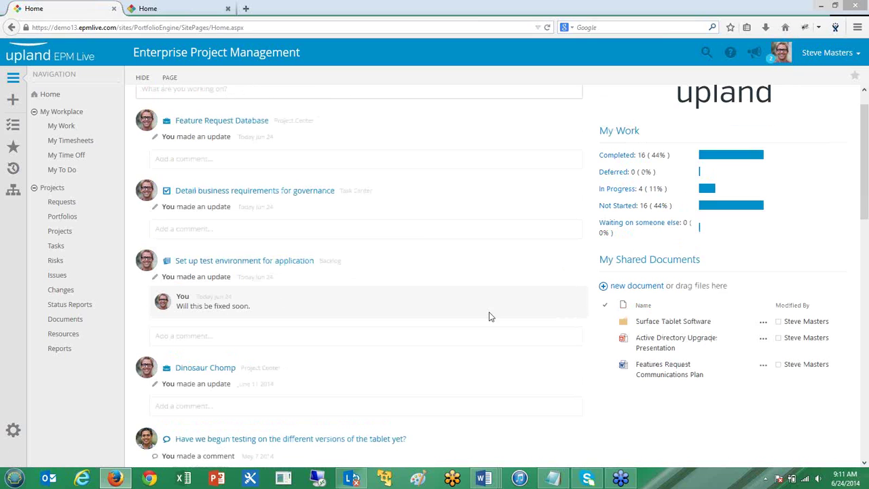
{"action": "scroll", "coordinate": [486, 320], "scroll_direction": "up", "scroll_amount": 1}
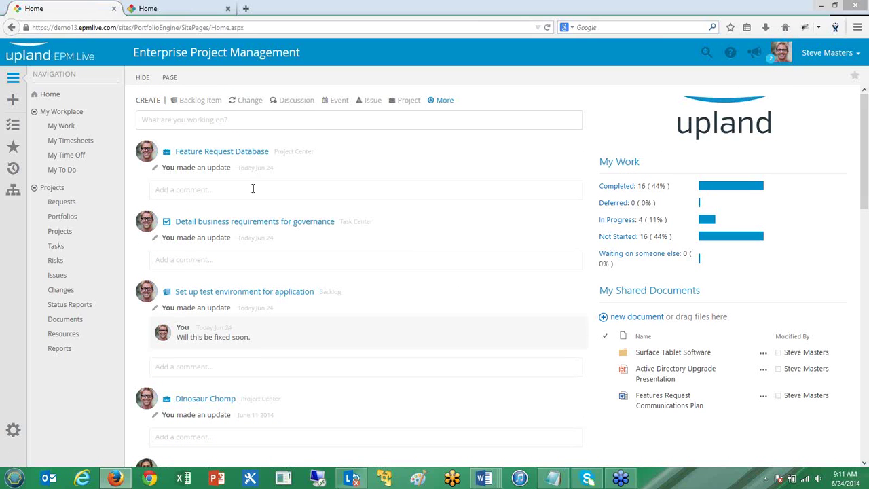
{"action": "left_click", "coordinate": [372, 102]}
{"action": "scroll", "coordinate": [615, 170], "scroll_direction": "down", "scroll_amount": 6}
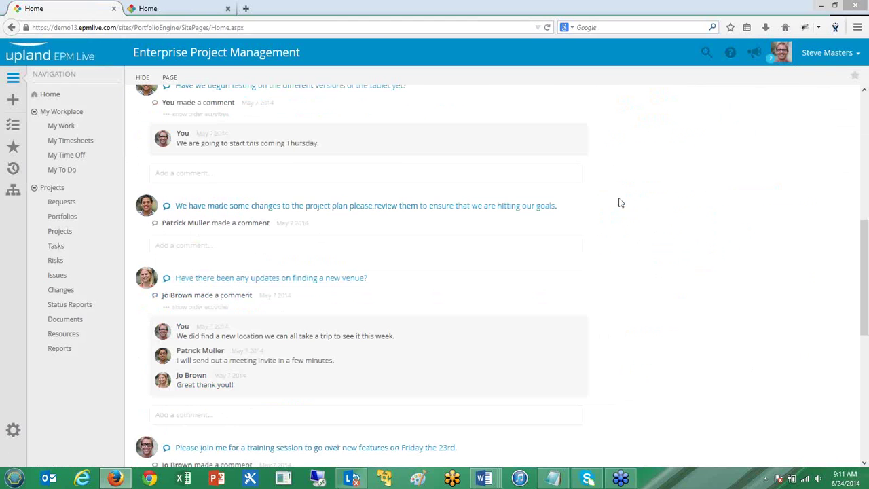
{"action": "scroll", "coordinate": [620, 203], "scroll_direction": "down", "scroll_amount": 2}
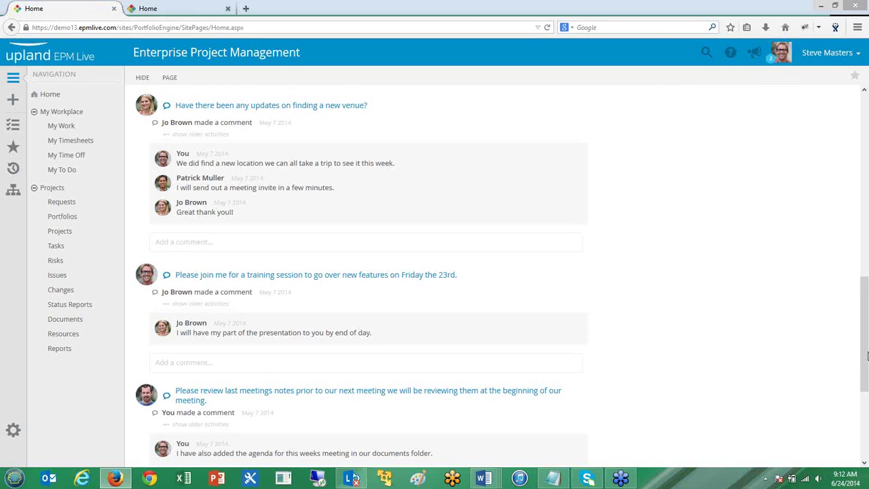
{"action": "left_click_drag", "start_coordinate": [864, 94], "coordinate": [864, 80]}
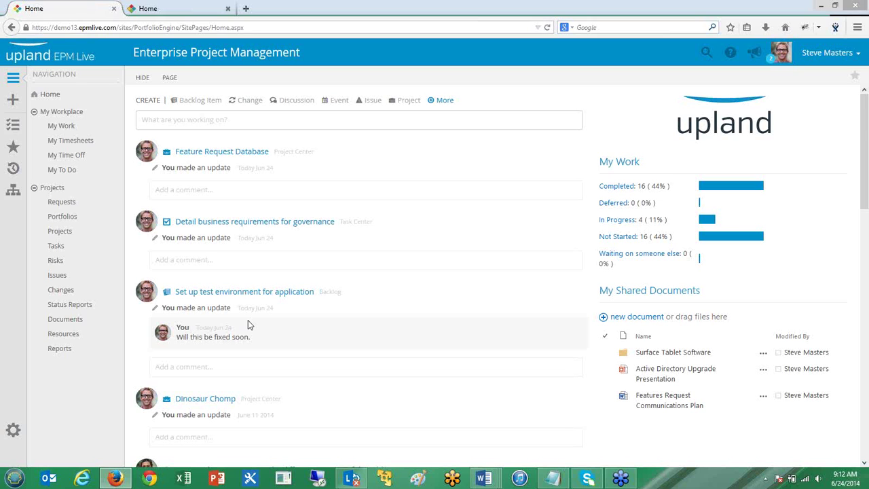
Open the plan of the Human Resources Management App project in the Backlog Kanban planner and view the board's priority filter options.
{"action": "left_click", "coordinate": [92, 236]}
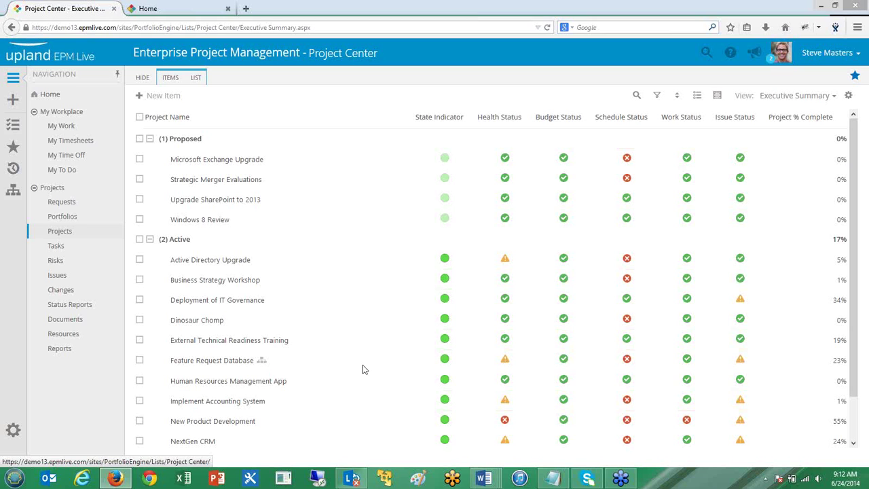
{"action": "scroll", "coordinate": [362, 372], "scroll_direction": "down", "scroll_amount": 1}
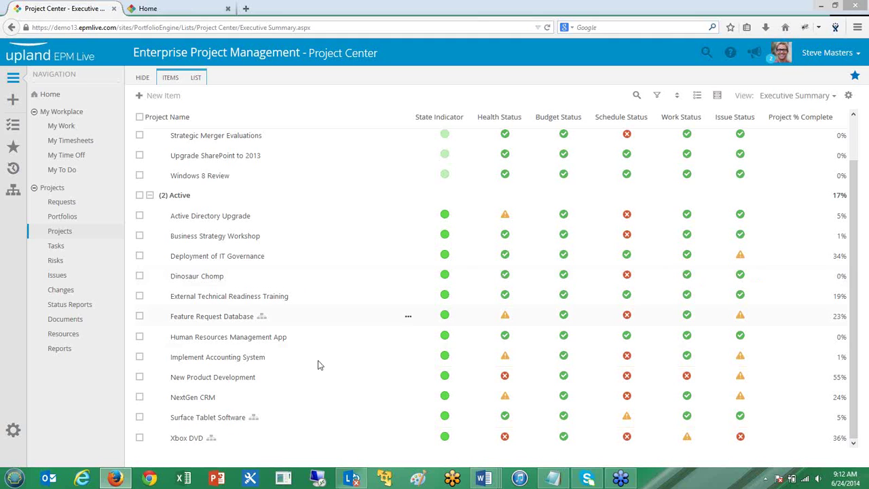
{"action": "left_click", "coordinate": [326, 339]}
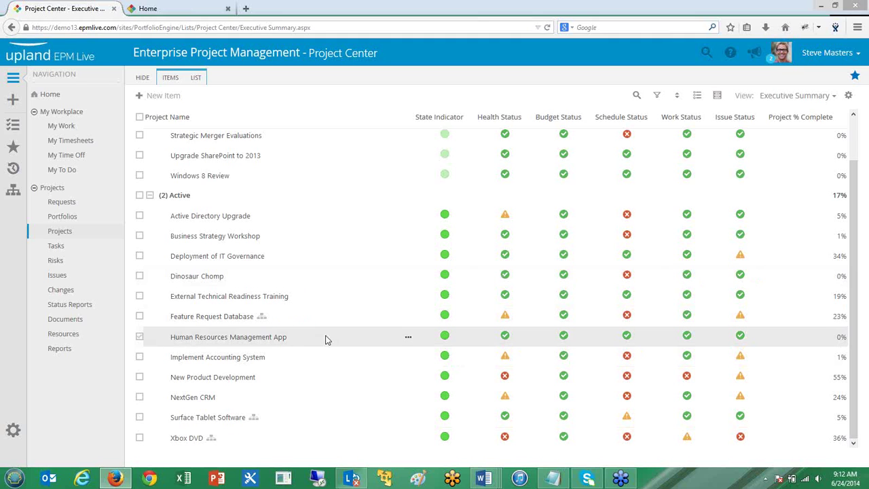
{"action": "left_click", "coordinate": [173, 80]}
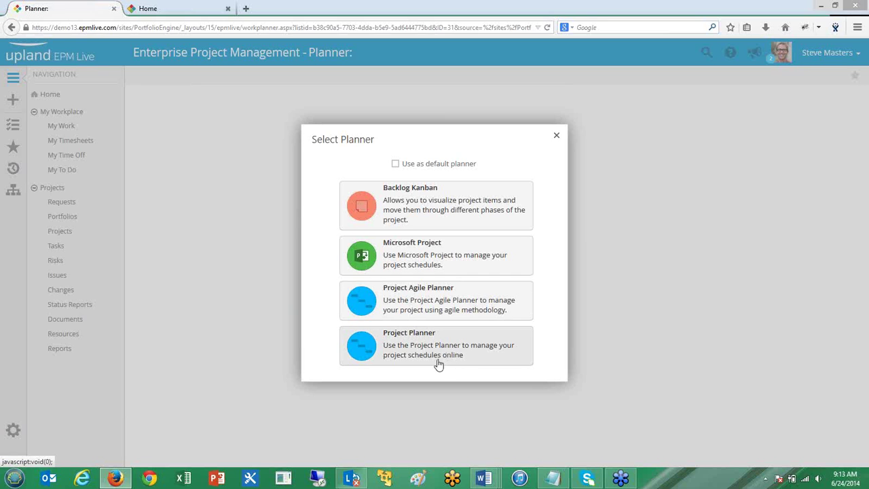
{"action": "left_click", "coordinate": [468, 206]}
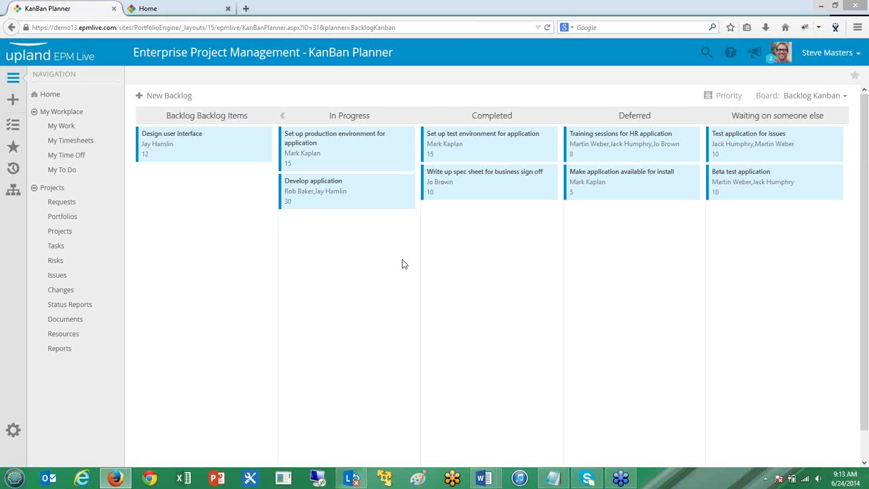
{"action": "left_click", "coordinate": [723, 95]}
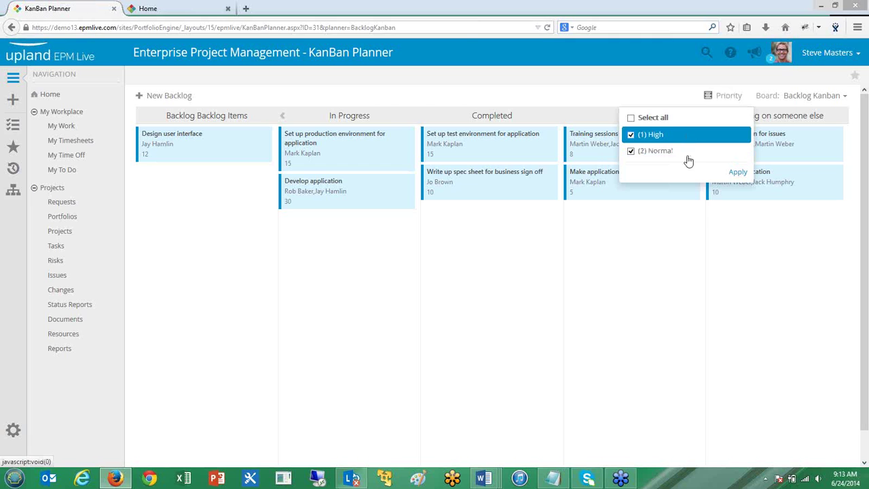
{"action": "left_click", "coordinate": [771, 255]}
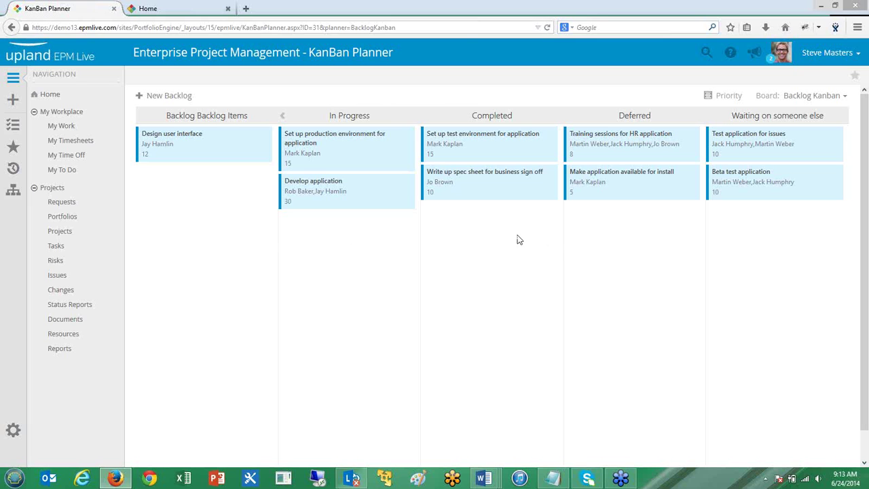
Try moving the test environment, spec sheet and Develop application cards between Completed and In Progress, returning each to its original column.
{"action": "left_click_drag", "start_coordinate": [485, 145], "coordinate": [366, 299]}
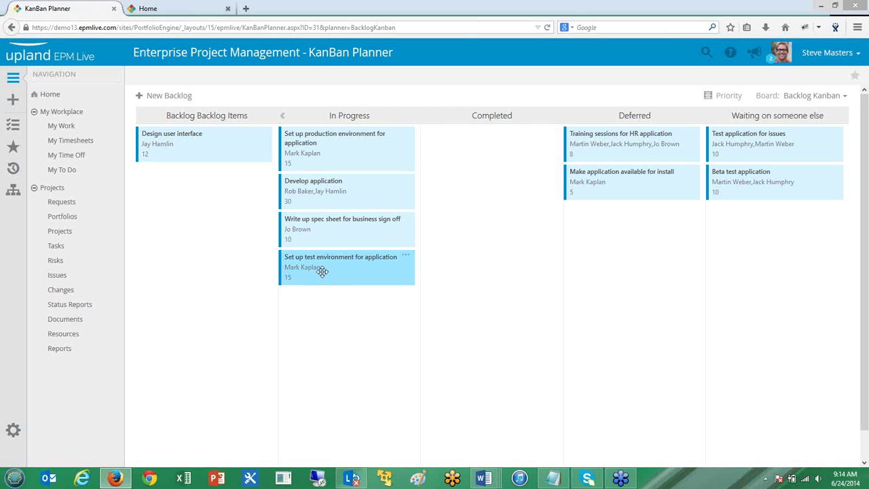
{"action": "left_click_drag", "start_coordinate": [316, 270], "coordinate": [489, 182]}
{"action": "left_click_drag", "start_coordinate": [333, 194], "coordinate": [479, 272]}
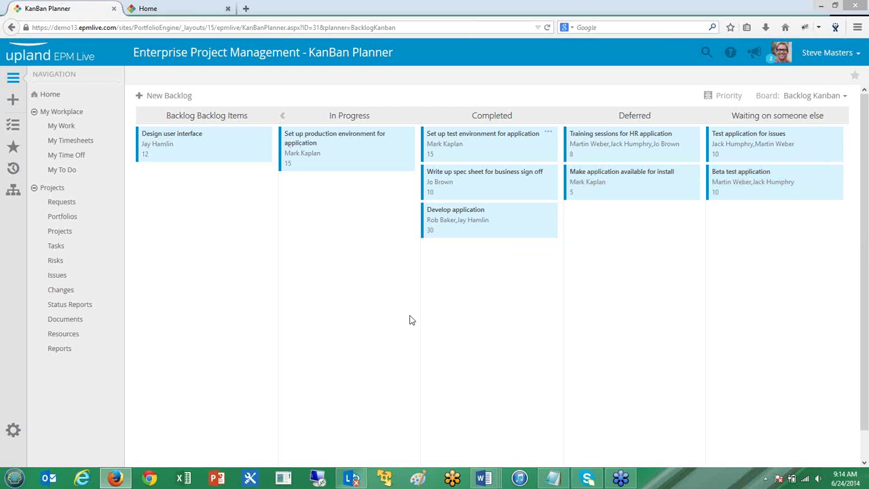
{"action": "left_click_drag", "start_coordinate": [342, 135], "coordinate": [351, 237]}
{"action": "left_click_drag", "start_coordinate": [451, 217], "coordinate": [339, 190]}
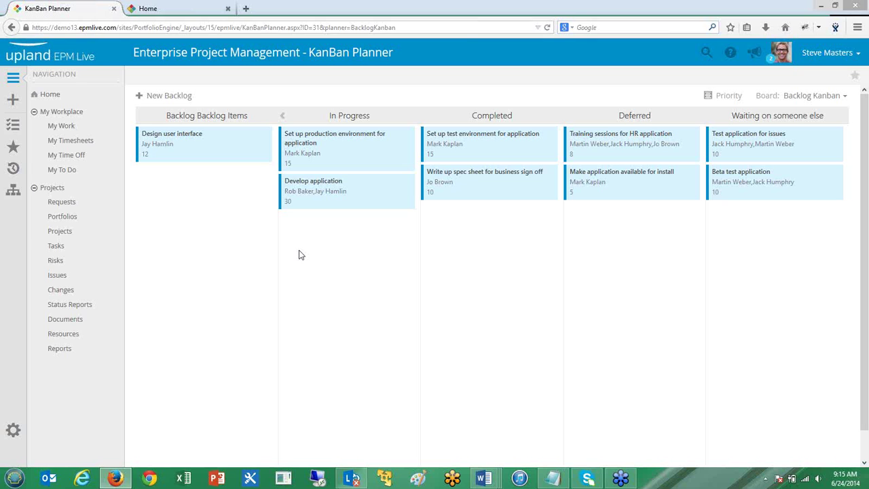
Open the Task Center list and switch it to the Task Schedule Summary view.
{"action": "left_click", "coordinate": [77, 234]}
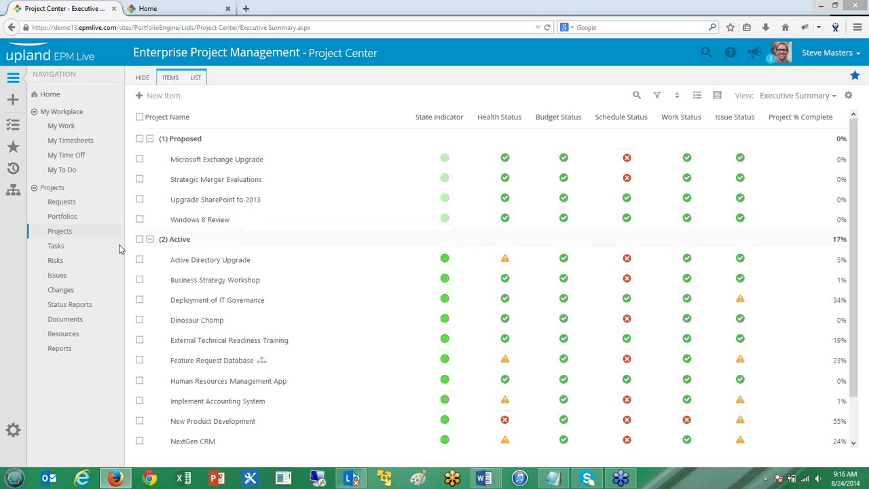
{"action": "left_click", "coordinate": [98, 249]}
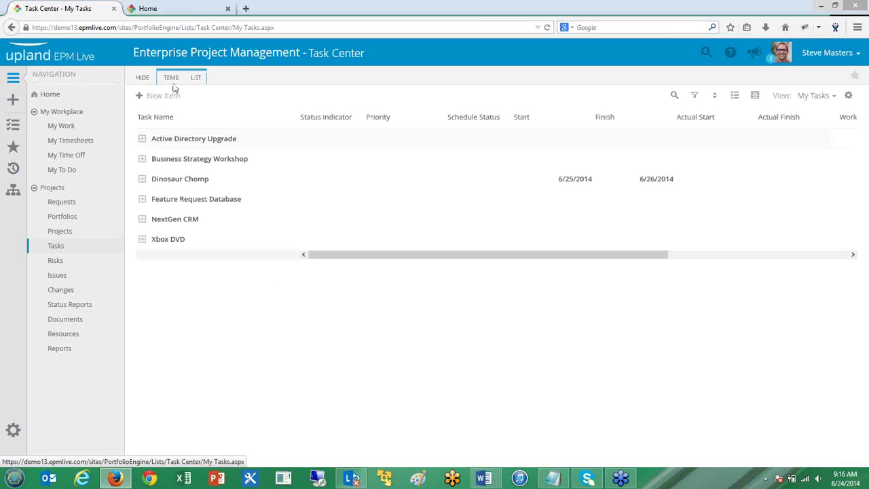
{"action": "left_click", "coordinate": [815, 98]}
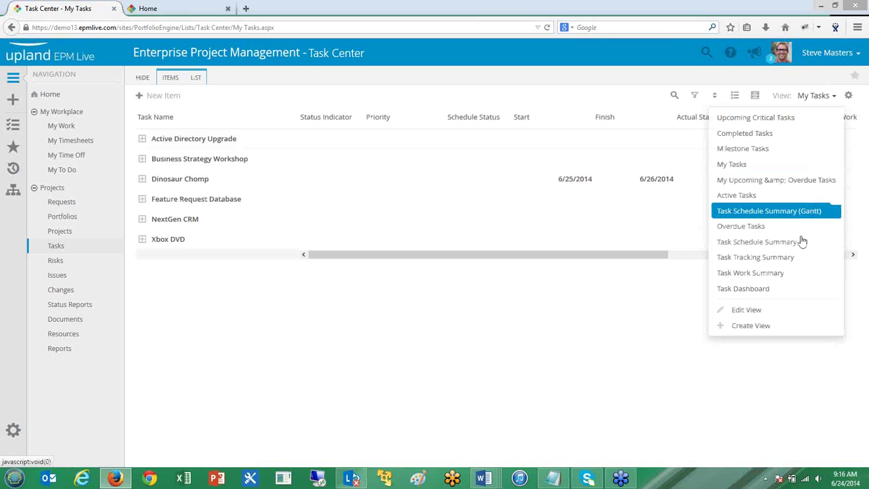
{"action": "left_click", "coordinate": [800, 241]}
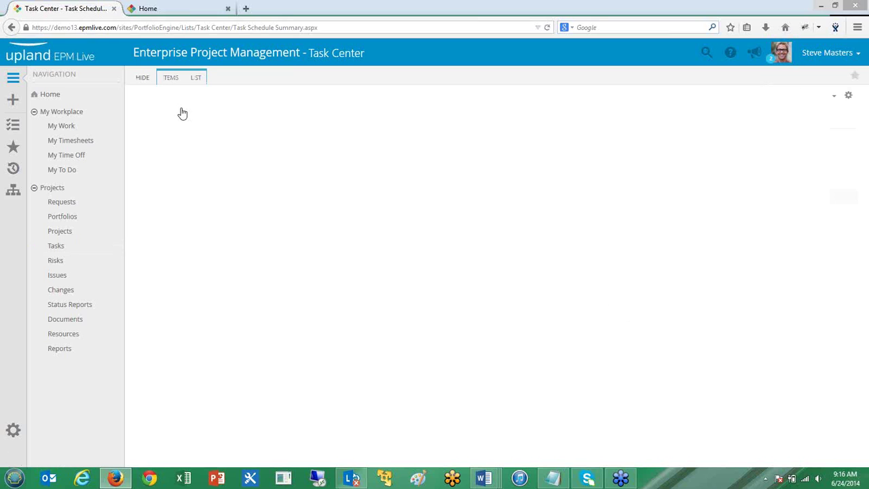
{"action": "left_click", "coordinate": [173, 82]}
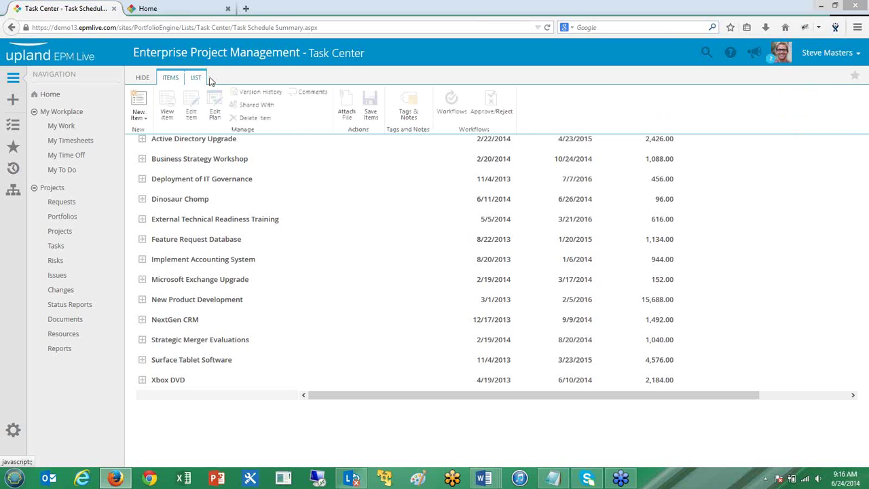
{"action": "left_click", "coordinate": [203, 79]}
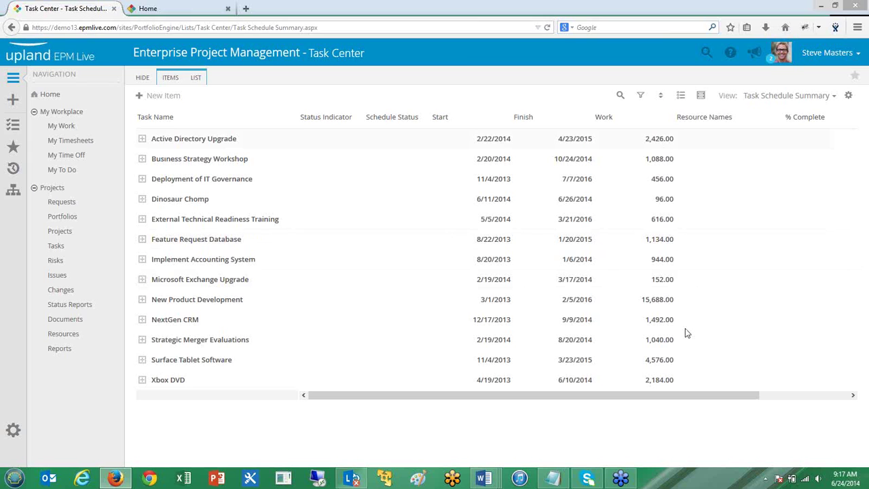
Add the Actual Cost and Actual Start columns to the Task Schedule Summary view.
{"action": "mouse_move", "coordinate": [742, 392]}
{"action": "left_mouse_down"}
{"action": "mouse_move", "coordinate": [833, 392]}
{"action": "mouse_move", "coordinate": [742, 393]}
{"action": "left_mouse_up"}
{"action": "left_click_drag", "start_coordinate": [703, 396], "coordinate": [526, 370]}
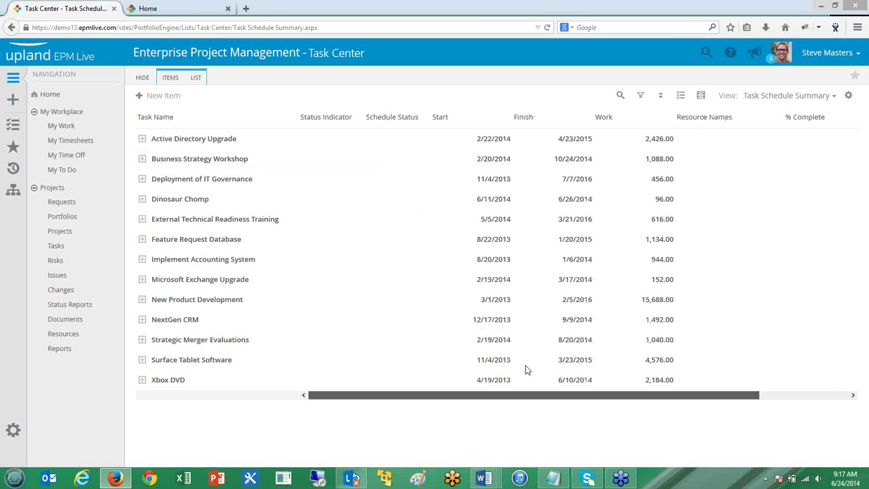
{"action": "left_click", "coordinate": [702, 98]}
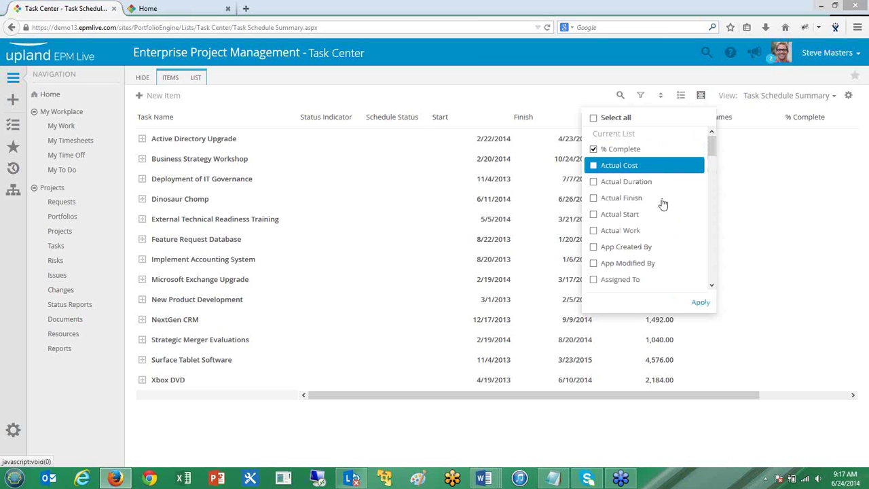
{"action": "left_click", "coordinate": [643, 168]}
{"action": "left_click", "coordinate": [654, 219]}
{"action": "left_click", "coordinate": [701, 303]}
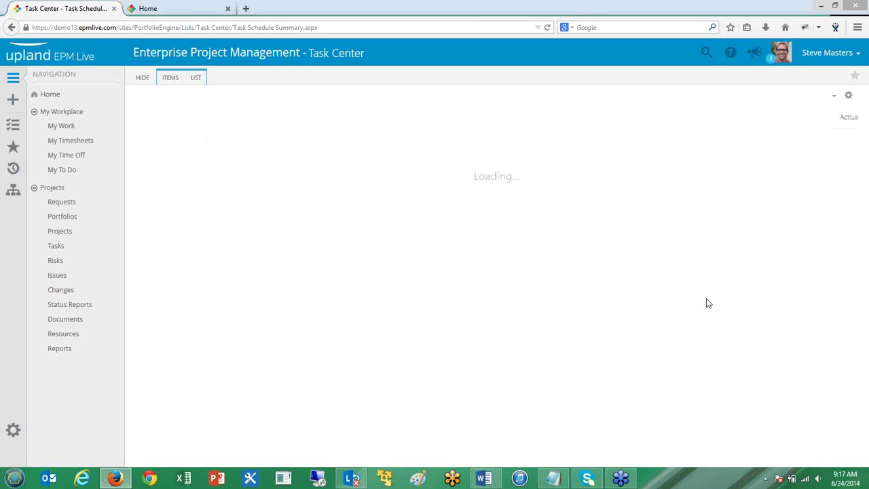
{"action": "left_click", "coordinate": [837, 393]}
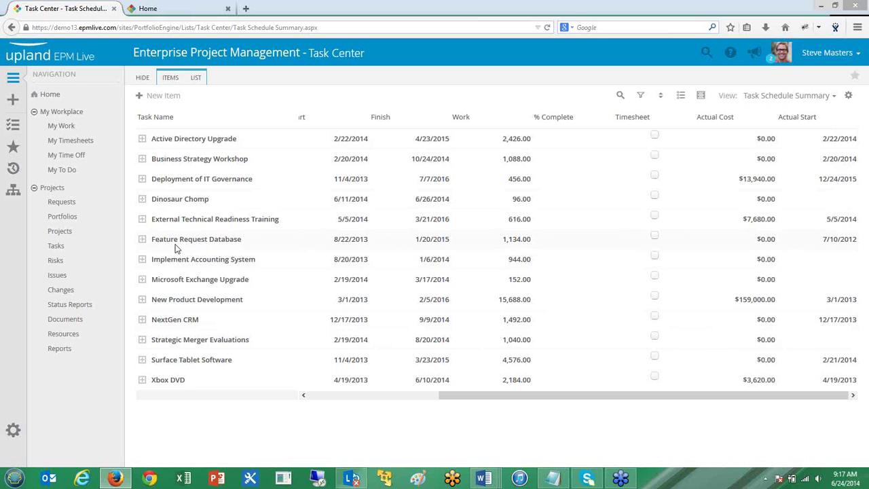
View the task list's grouping options and expand the Active Directory Upgrade project down to its Envisioning tasks.
{"action": "left_click", "coordinate": [682, 98]}
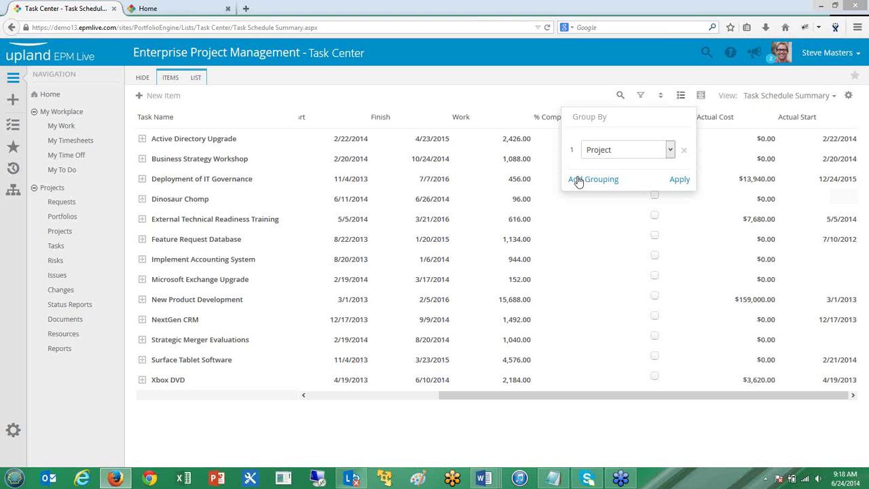
{"action": "left_click", "coordinate": [142, 139]}
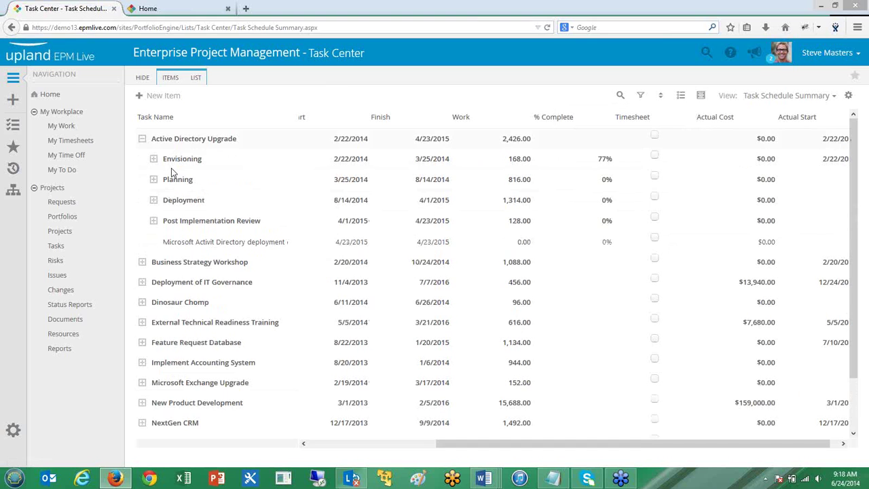
{"action": "left_click", "coordinate": [153, 159]}
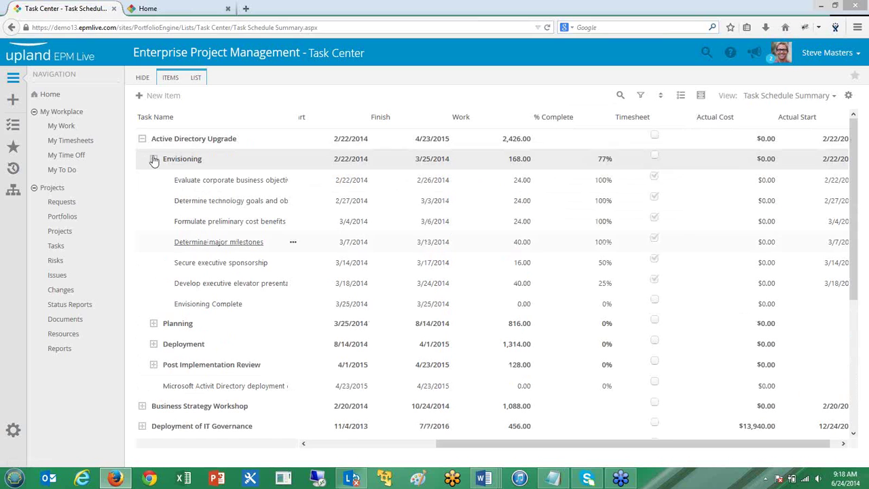
Collapse the Active Directory Upgrade project and regroup the Task Schedule Summary view by Status instead of Project.
{"action": "left_click", "coordinate": [153, 159]}
{"action": "left_click", "coordinate": [142, 139]}
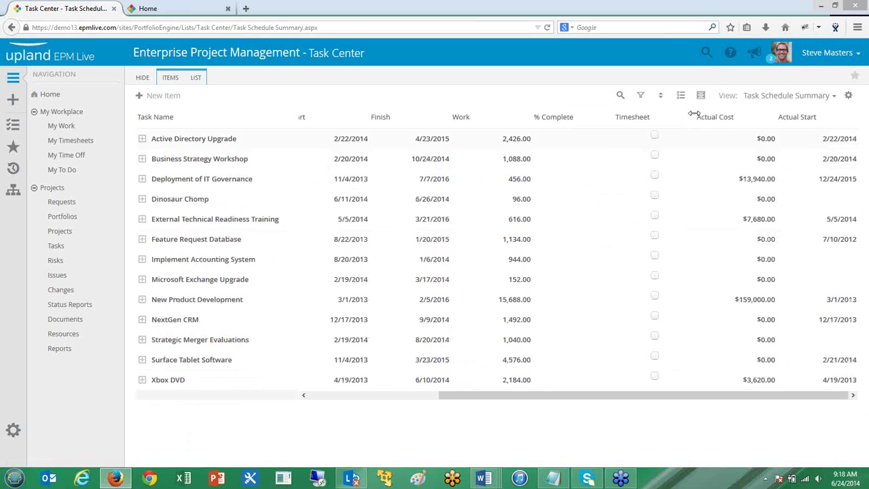
{"action": "left_click", "coordinate": [682, 95]}
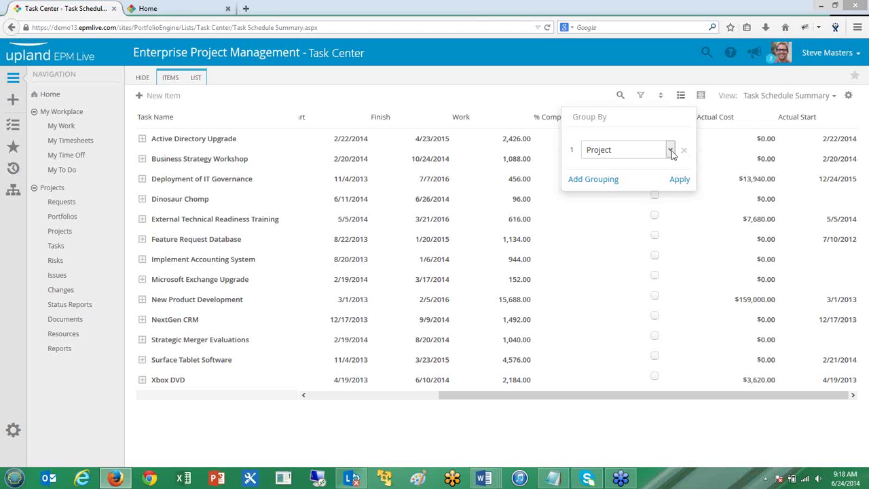
{"action": "left_click", "coordinate": [670, 150]}
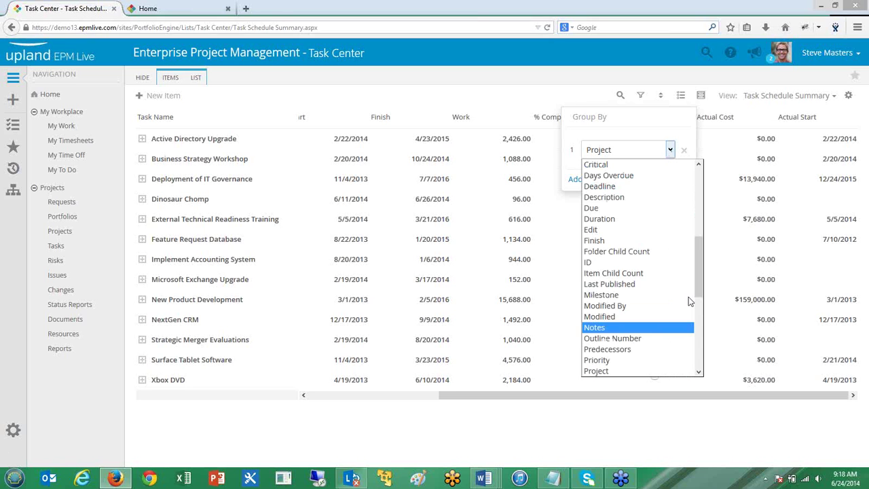
{"action": "left_click_drag", "start_coordinate": [699, 285], "coordinate": [676, 340]}
{"action": "left_click", "coordinate": [643, 304]}
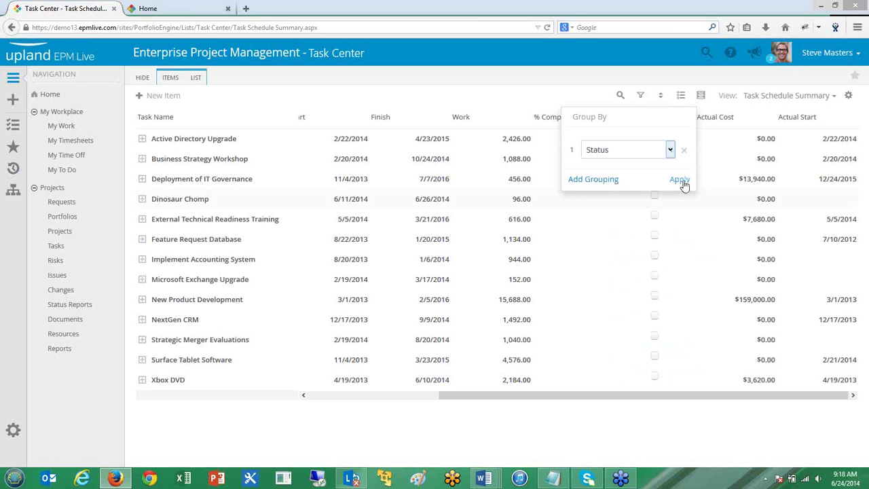
{"action": "left_click", "coordinate": [680, 180]}
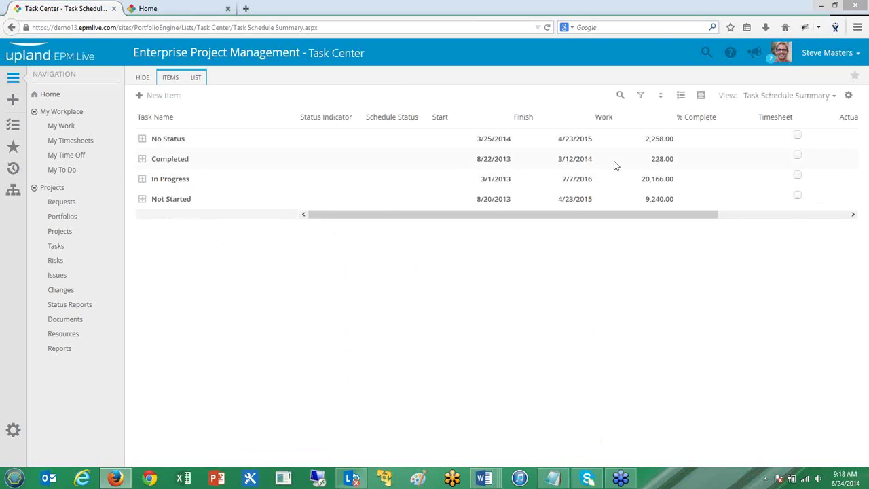
Show the column filters, try the Timesheet filter on and off, and set the Start column's filter condition to Equal.
{"action": "left_click", "coordinate": [640, 97]}
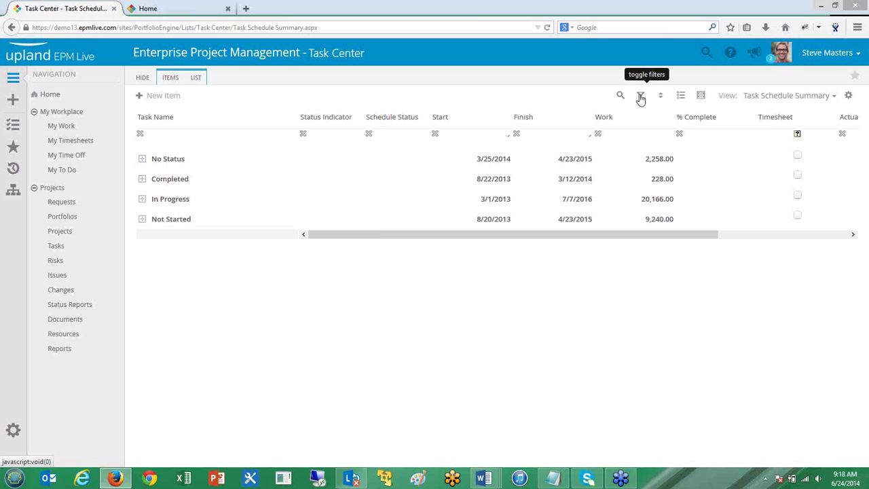
{"action": "left_click", "coordinate": [797, 135]}
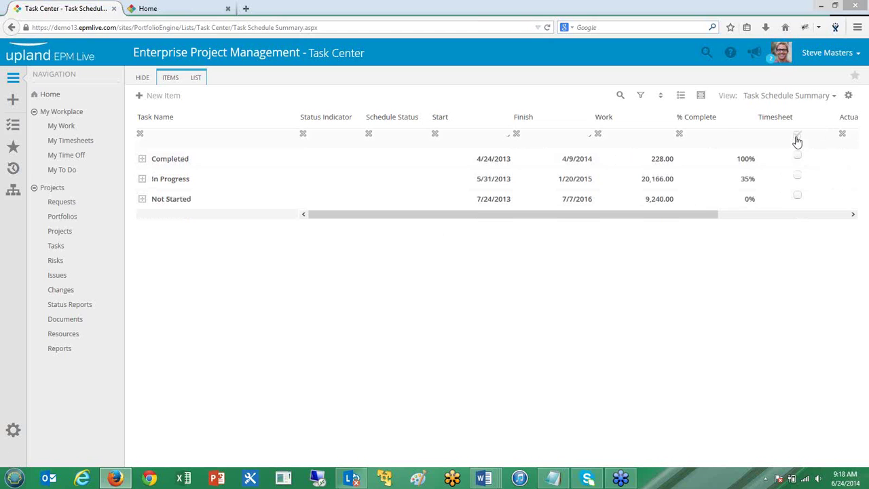
{"action": "left_click", "coordinate": [797, 138]}
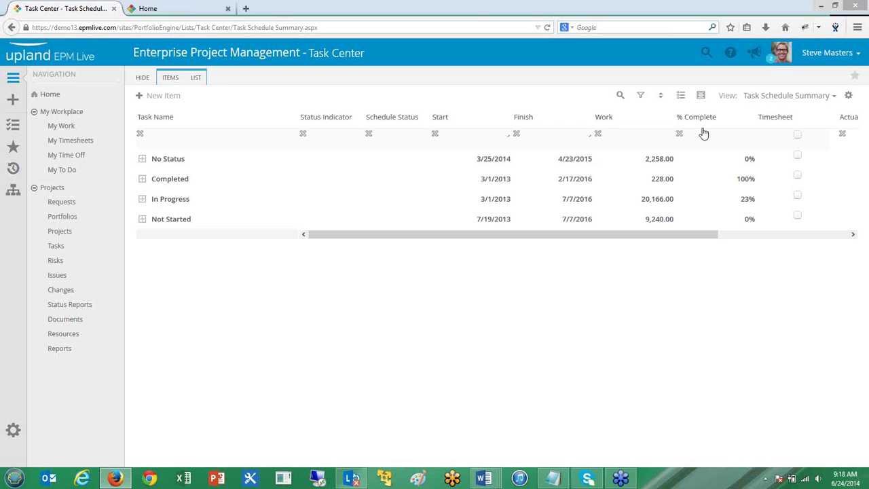
{"action": "left_click", "coordinate": [435, 135]}
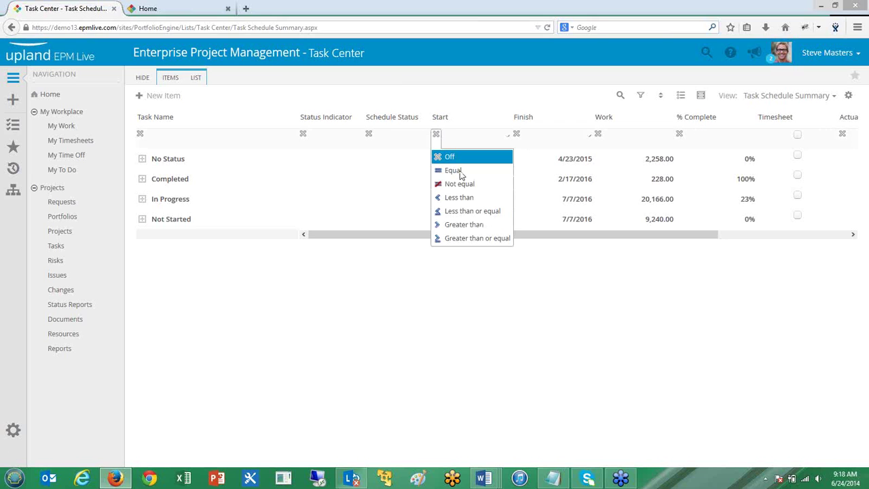
{"action": "left_click", "coordinate": [462, 170]}
{"action": "left_click", "coordinate": [453, 137]}
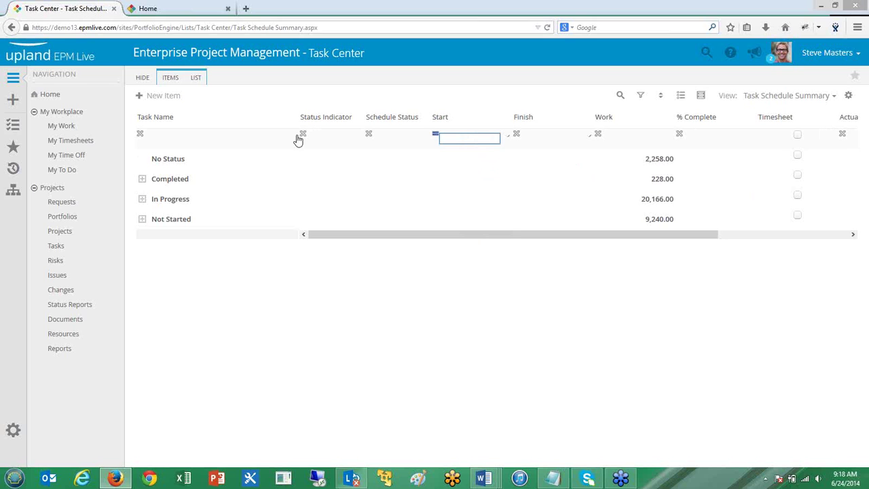
Show the list search with Resource Names as the search field, and view the list's management commands.
{"action": "left_click", "coordinate": [621, 99]}
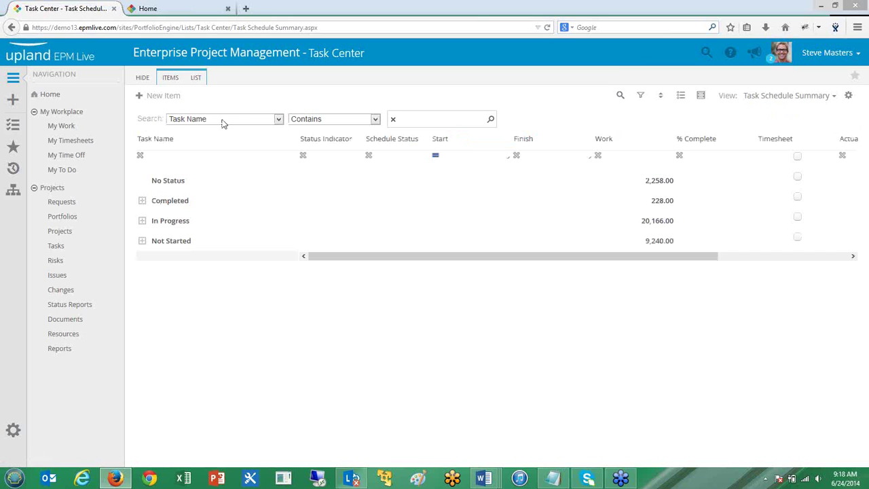
{"action": "left_click", "coordinate": [256, 124]}
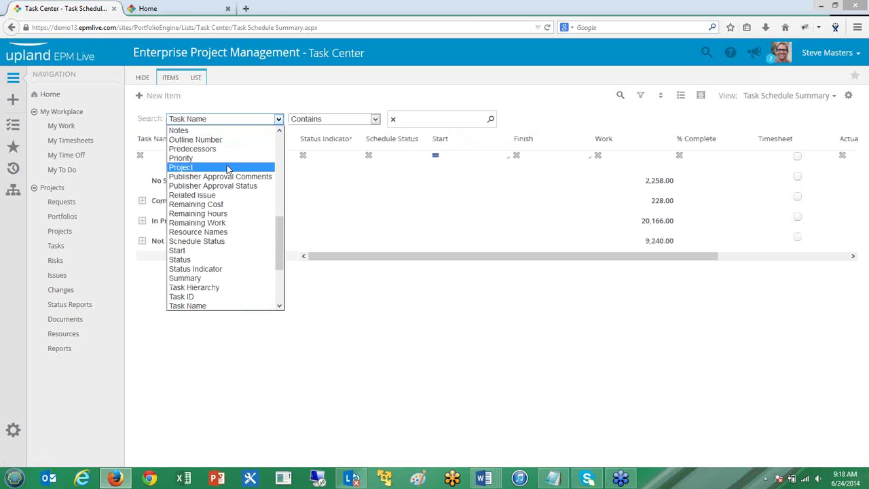
{"action": "left_click", "coordinate": [228, 169]}
{"action": "left_click", "coordinate": [262, 120]}
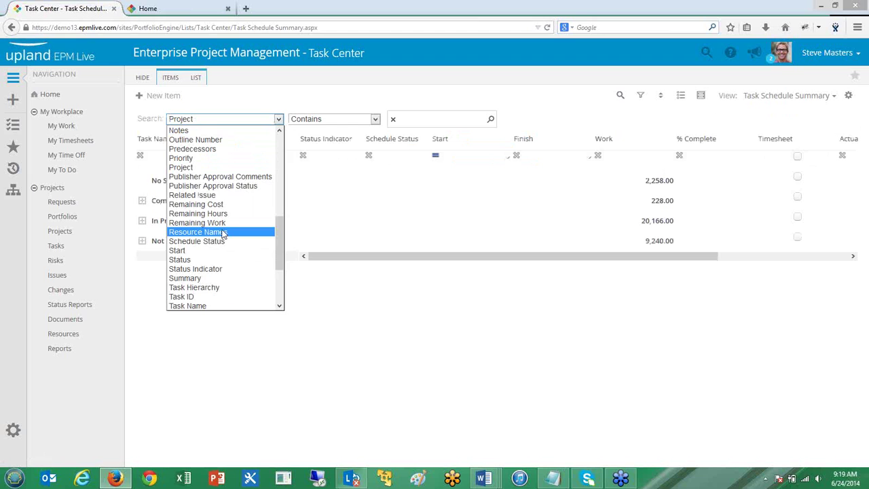
{"action": "left_click", "coordinate": [222, 232]}
{"action": "left_click", "coordinate": [485, 120]}
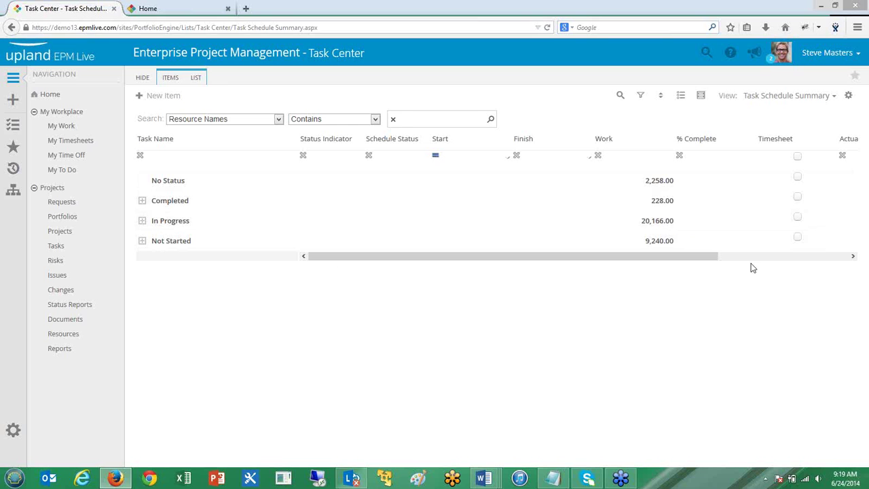
{"action": "left_click", "coordinate": [196, 79]}
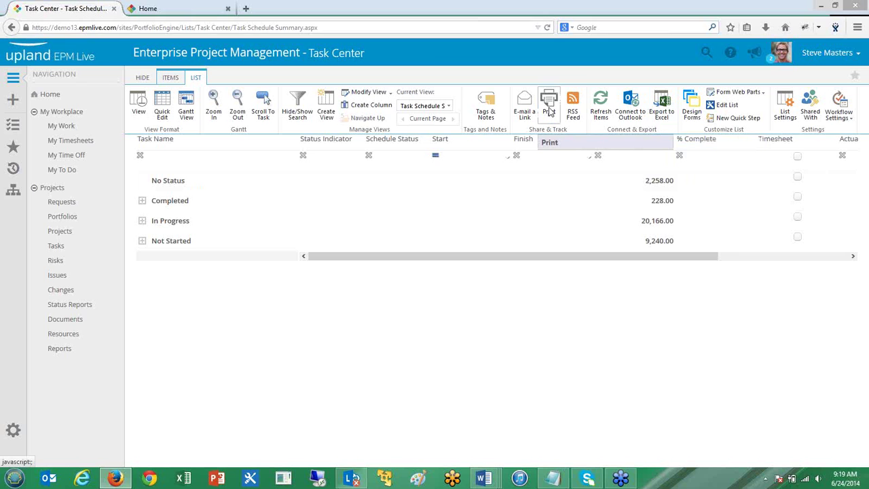
{"action": "left_click", "coordinate": [143, 80]}
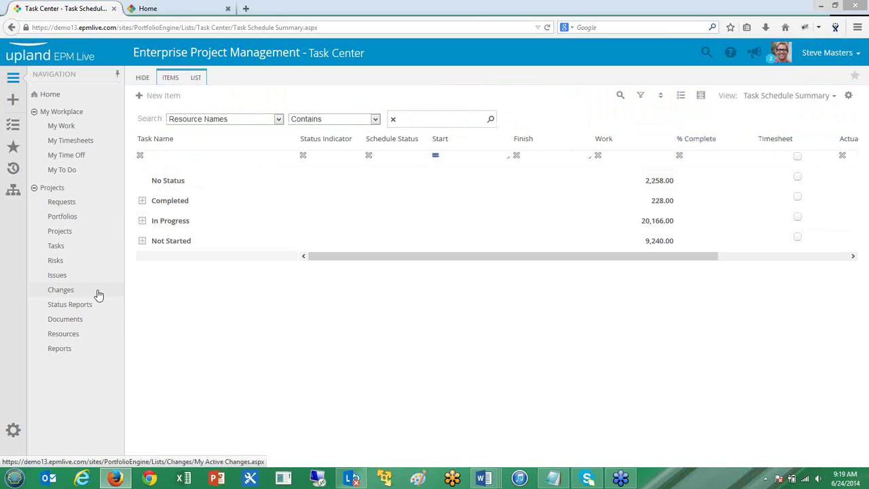
Open the Resources page and view its available planning and analysis tools.
{"action": "left_click", "coordinate": [74, 340]}
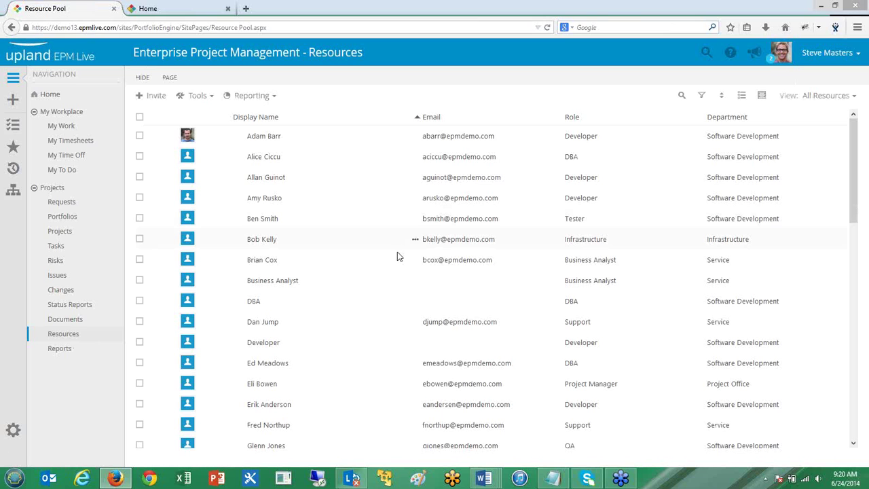
{"action": "left_click", "coordinate": [194, 96]}
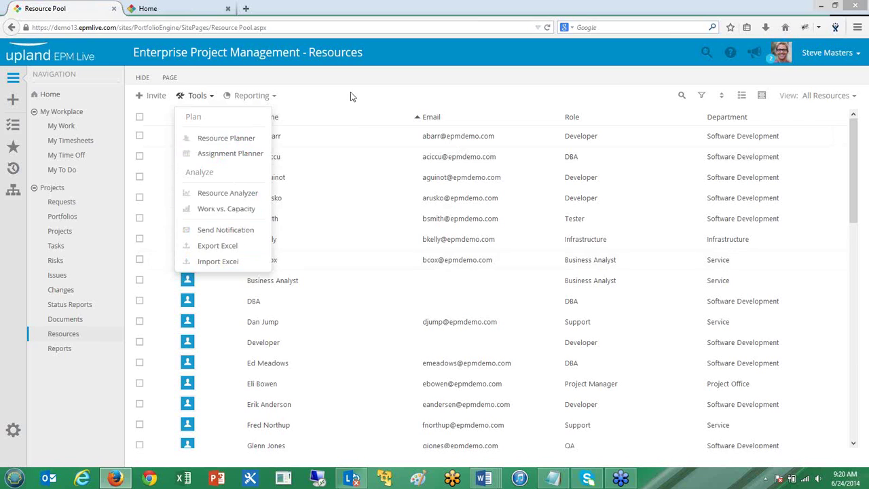
{"action": "left_click", "coordinate": [616, 81]}
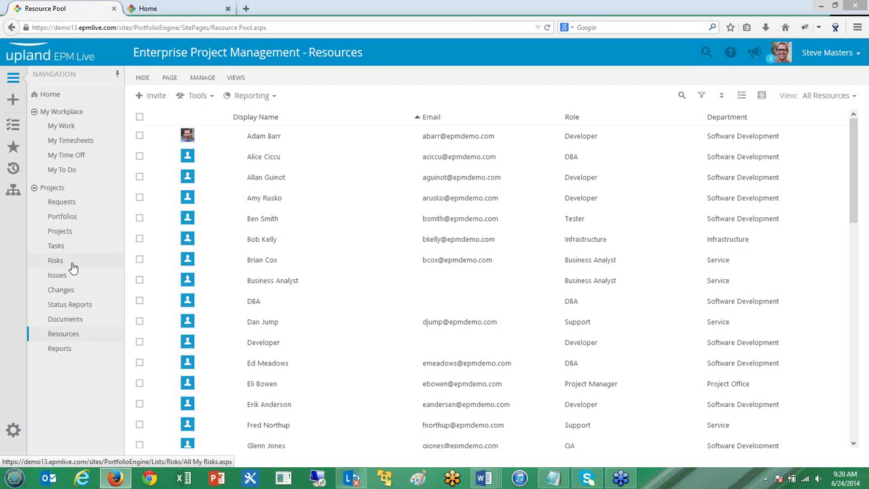
Open the project Tasks list, expand Xbox DVD and open its "Identify training delivery methodology" task.
{"action": "left_click", "coordinate": [56, 246]}
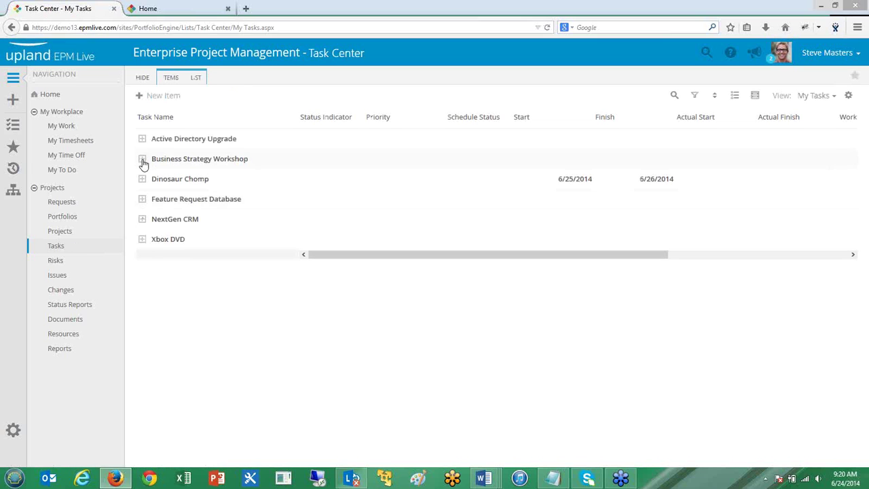
{"action": "left_click", "coordinate": [141, 242]}
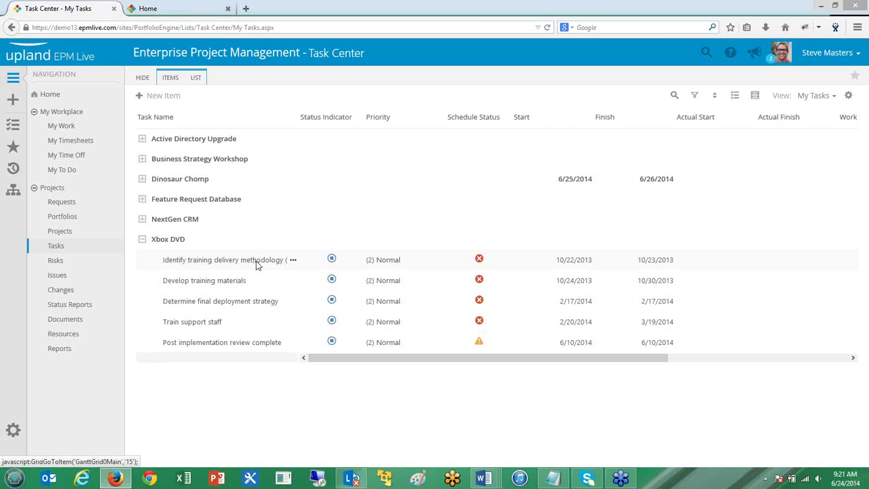
{"action": "left_click", "coordinate": [258, 265]}
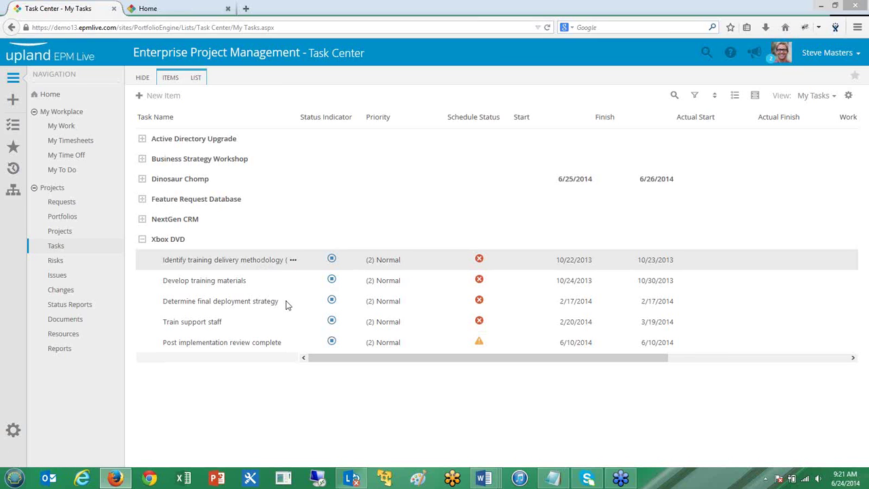
{"action": "left_click", "coordinate": [277, 267]}
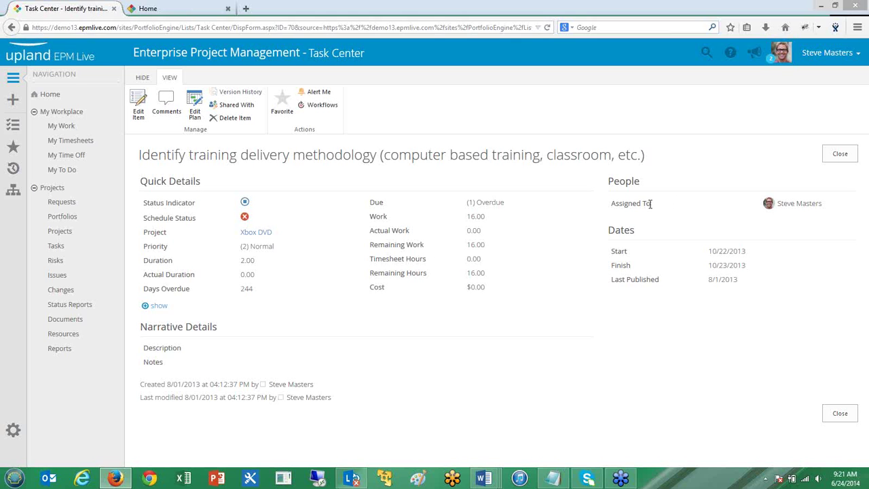
Review the task's Assigned To field and its additional quick details, and collapse the extra details again.
{"action": "left_click_drag", "start_coordinate": [650, 202], "coordinate": [612, 202]}
{"action": "left_click", "coordinate": [678, 212]}
{"action": "left_click", "coordinate": [158, 306]}
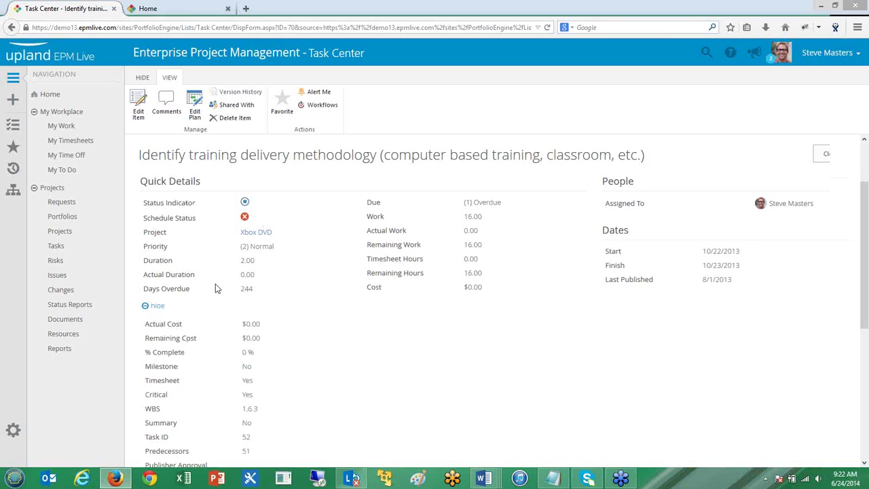
{"action": "scroll", "coordinate": [200, 343], "scroll_direction": "down", "scroll_amount": 1}
{"action": "scroll", "coordinate": [200, 343], "scroll_direction": "down", "scroll_amount": 3}
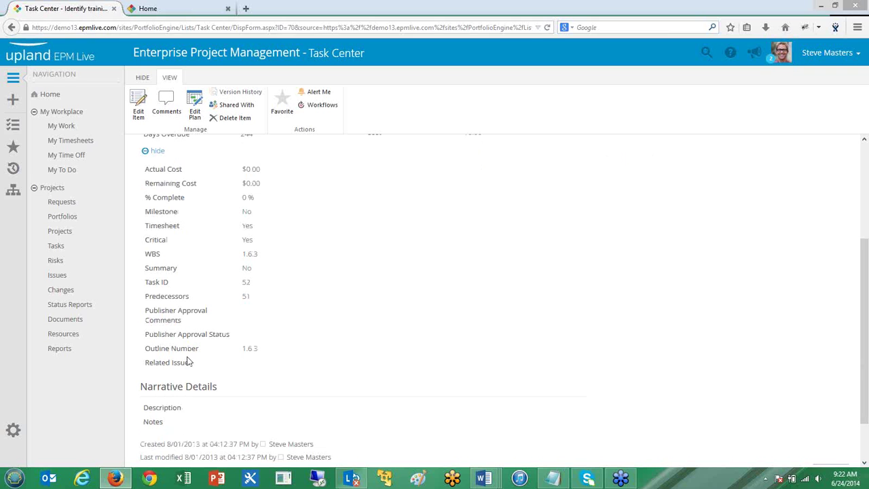
{"action": "scroll", "coordinate": [189, 363], "scroll_direction": "up", "scroll_amount": 4}
{"action": "left_click", "coordinate": [155, 279]}
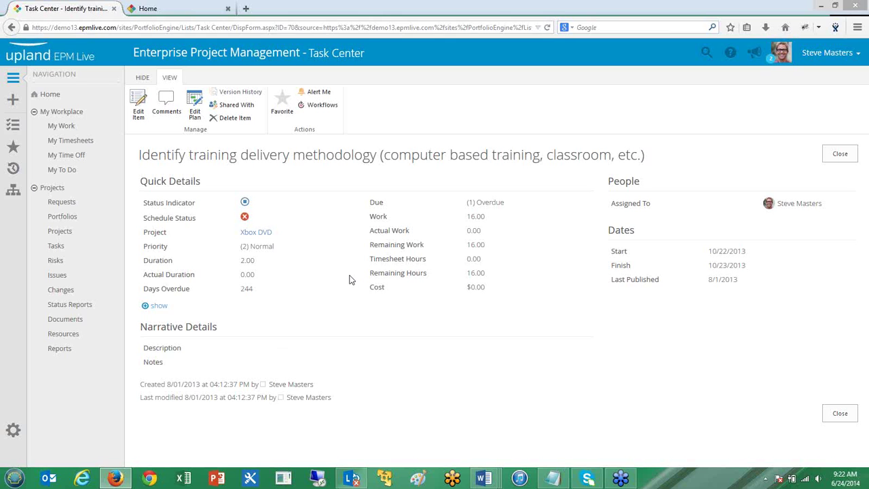
Open the Projects list and open the Feature Request Database project's plan for editing.
{"action": "left_click", "coordinate": [51, 233]}
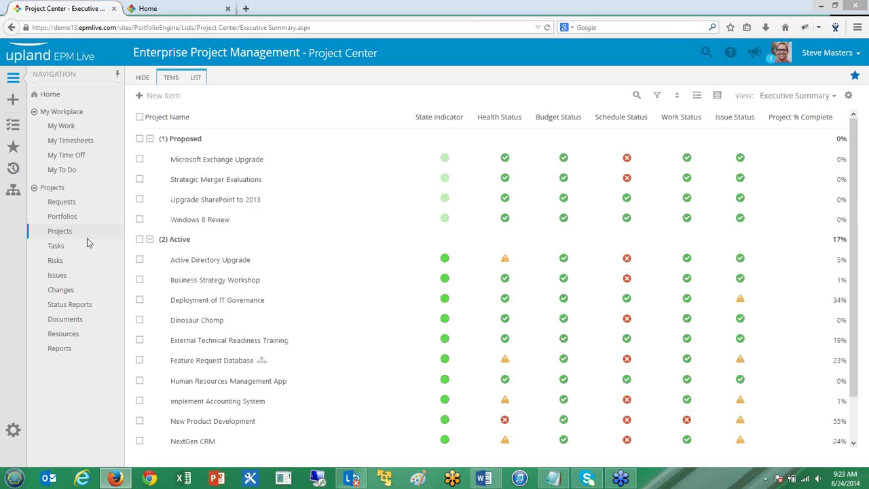
{"action": "left_click", "coordinate": [304, 364]}
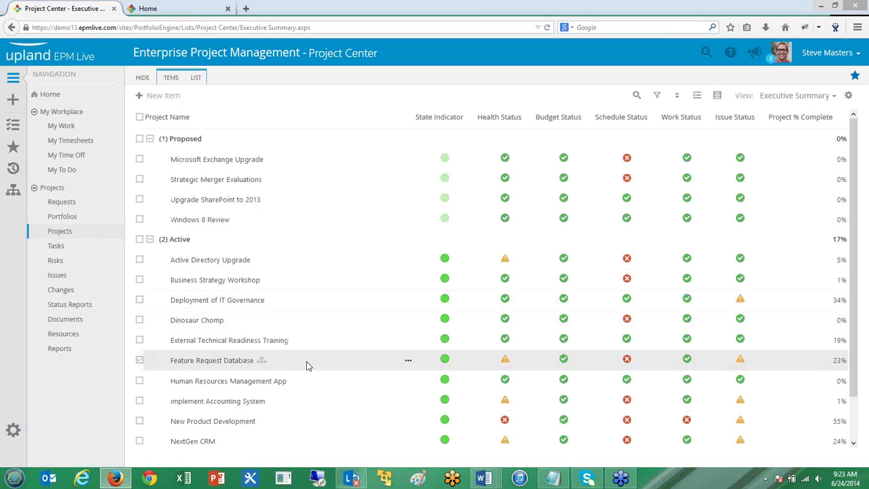
{"action": "scroll", "coordinate": [310, 373], "scroll_direction": "down", "scroll_amount": 2}
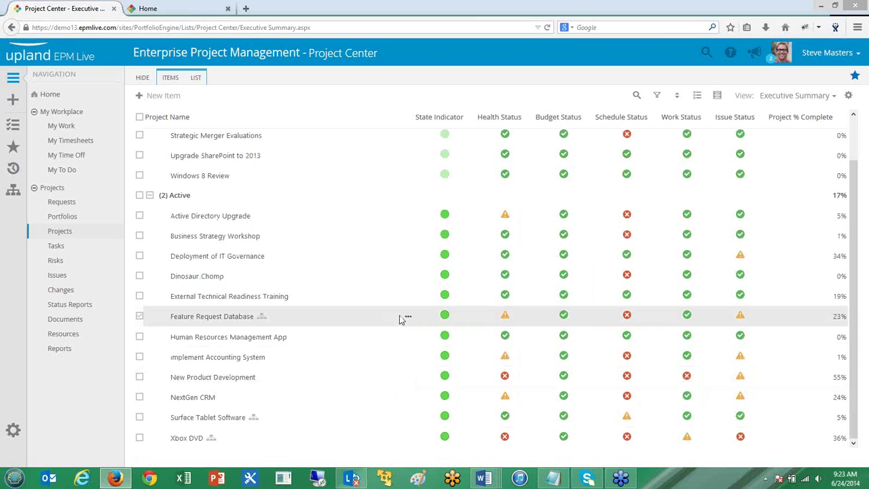
{"action": "left_click", "coordinate": [408, 318]}
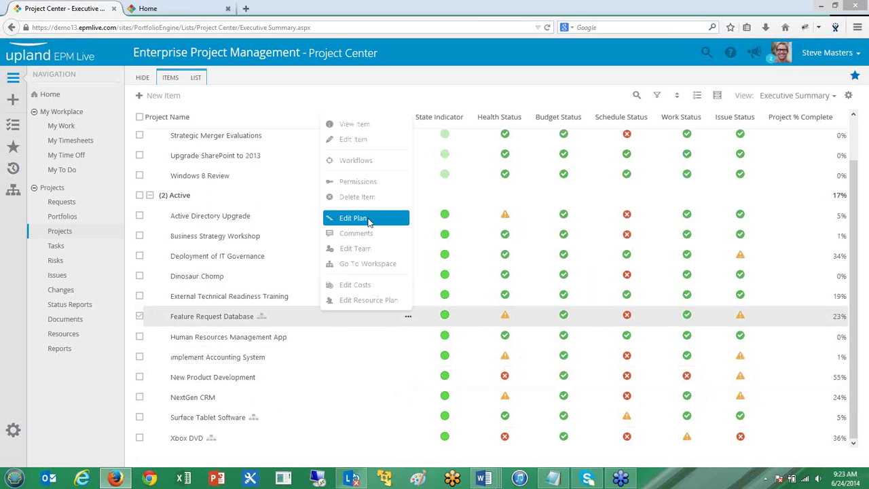
{"action": "left_click", "coordinate": [367, 219]}
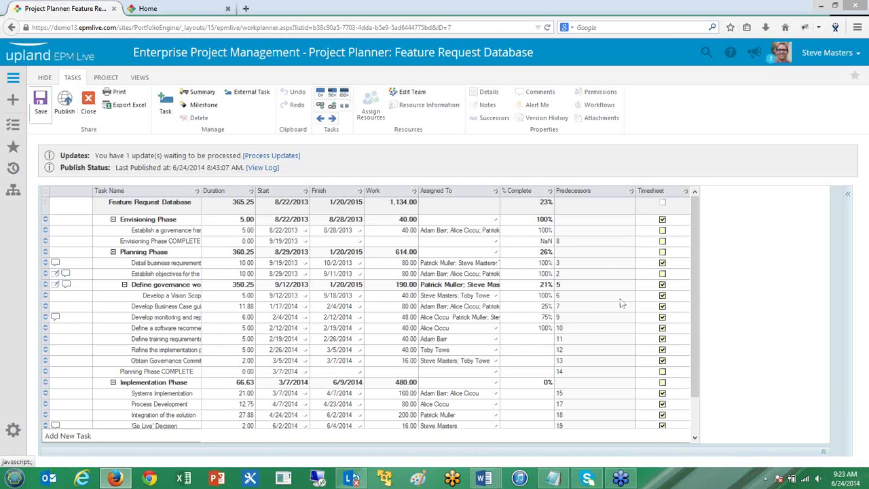
Insert the SDLC fragment into the Feature Request Database project plan and confirm the import.
{"action": "scroll", "coordinate": [615, 315], "scroll_direction": "down", "scroll_amount": 2}
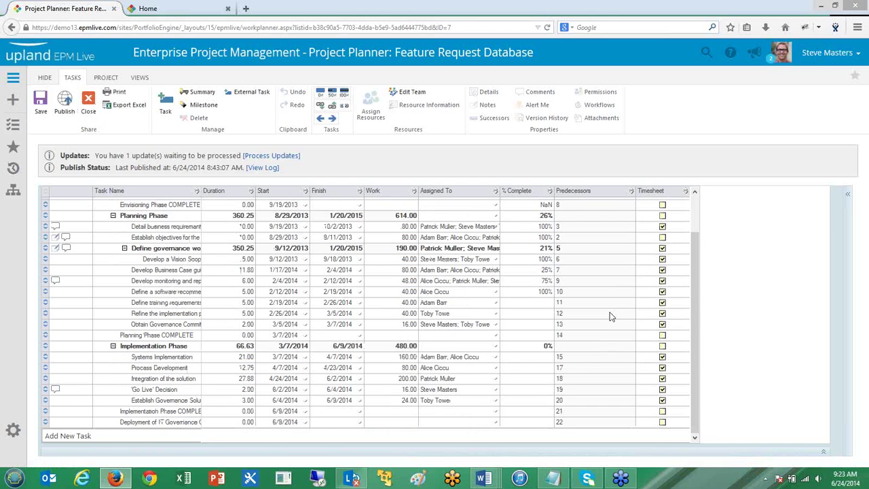
{"action": "scroll", "coordinate": [607, 310], "scroll_direction": "up", "scroll_amount": 2}
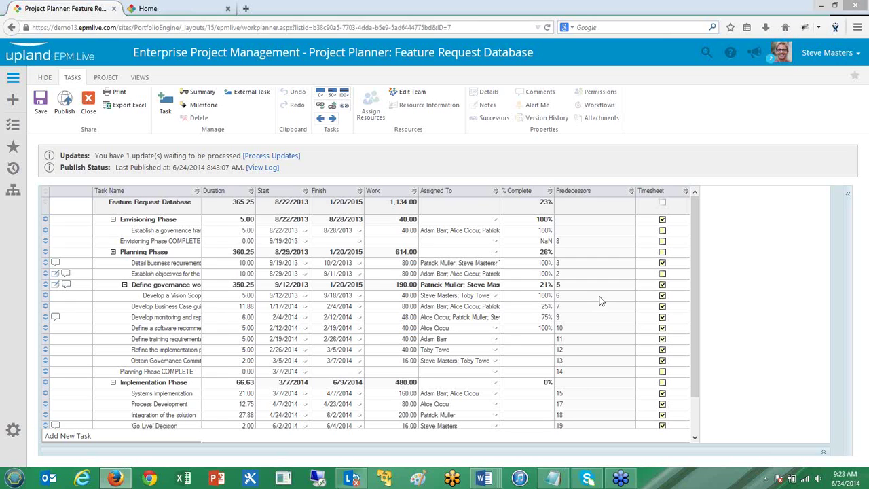
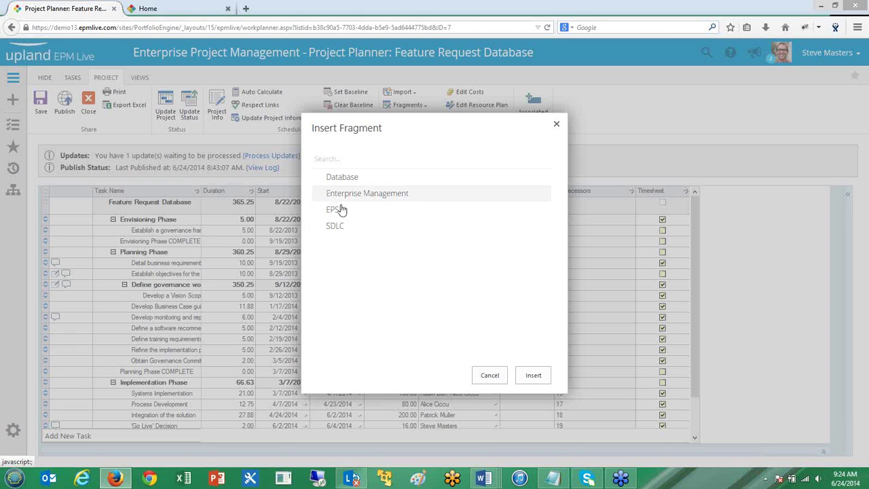
{"action": "left_click", "coordinate": [372, 232]}
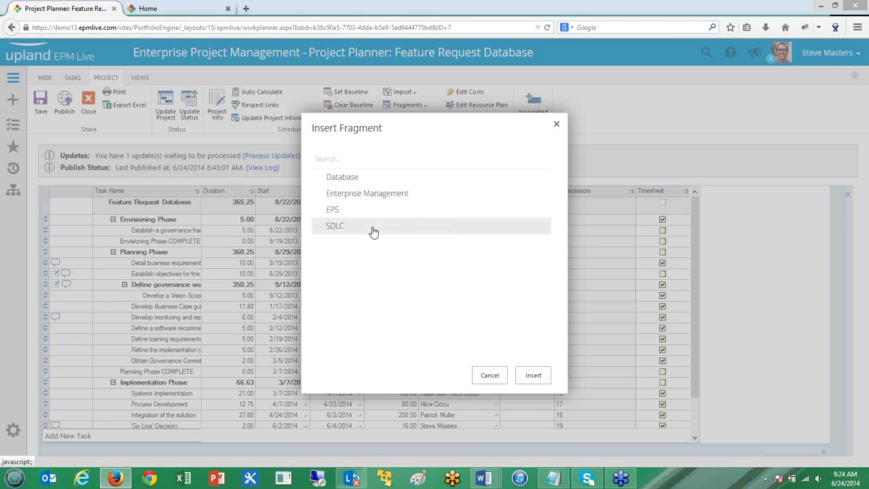
{"action": "left_click", "coordinate": [534, 381]}
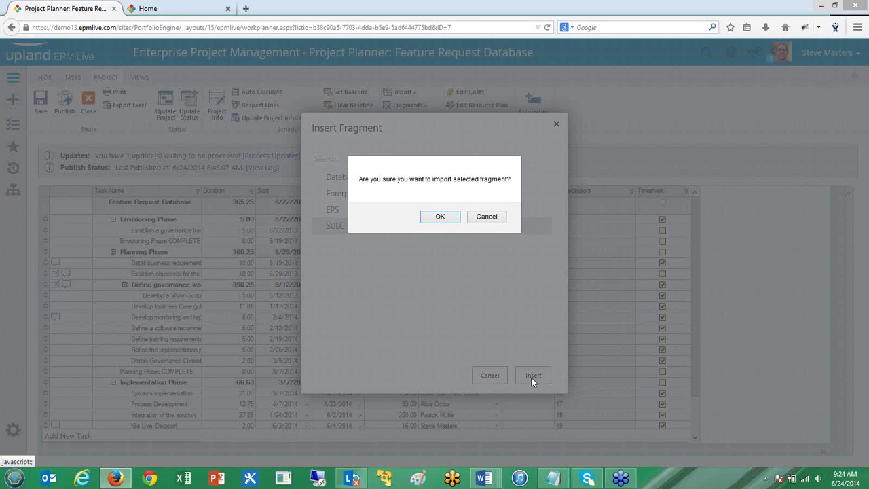
{"action": "left_click", "coordinate": [443, 219]}
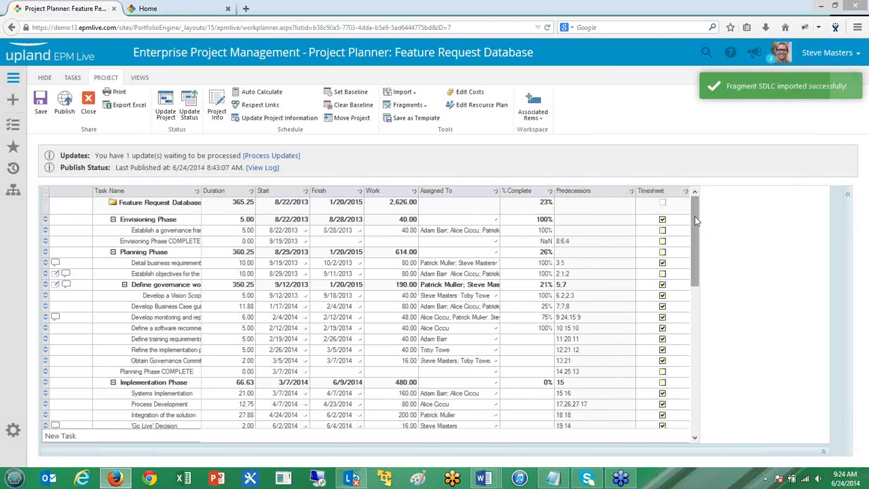
Review the tasks imported from the SDLC fragment throughout the project plan and close the planner.
{"action": "left_click_drag", "start_coordinate": [691, 291], "coordinate": [693, 318]}
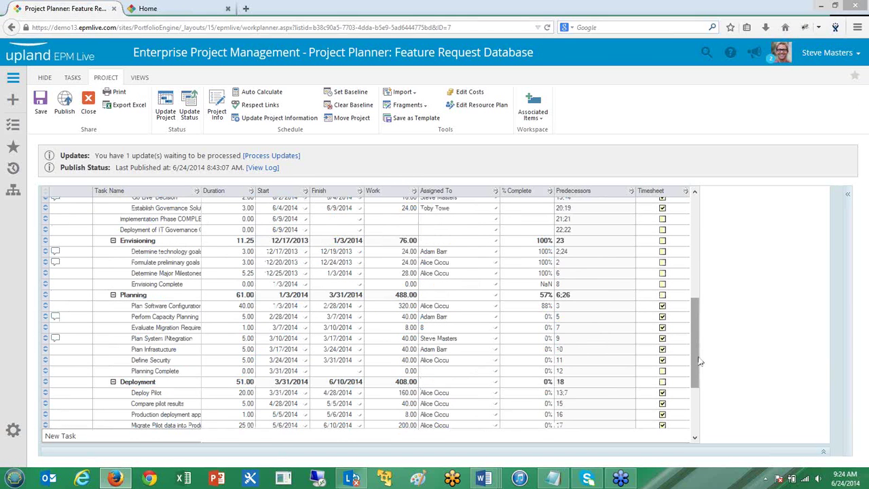
{"action": "left_click_drag", "start_coordinate": [701, 362], "coordinate": [701, 408]}
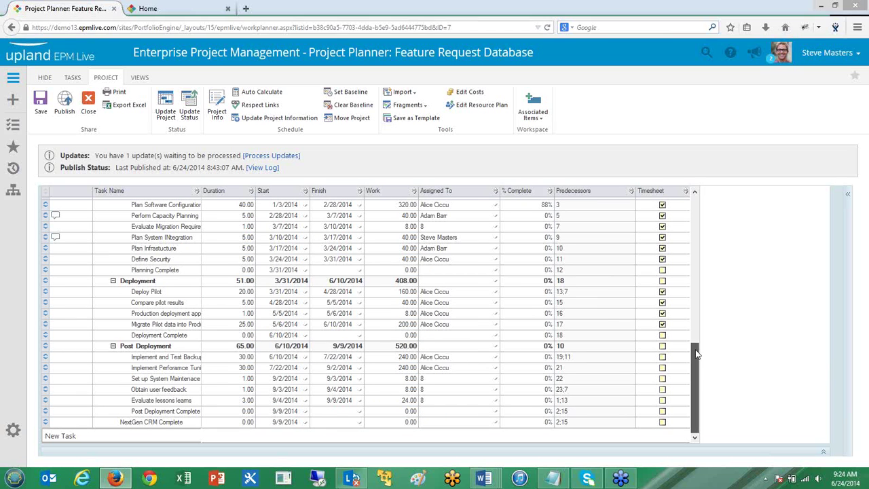
{"action": "scroll", "coordinate": [695, 349], "scroll_direction": "up", "scroll_amount": 2}
{"action": "left_click_drag", "start_coordinate": [696, 345], "coordinate": [699, 234]}
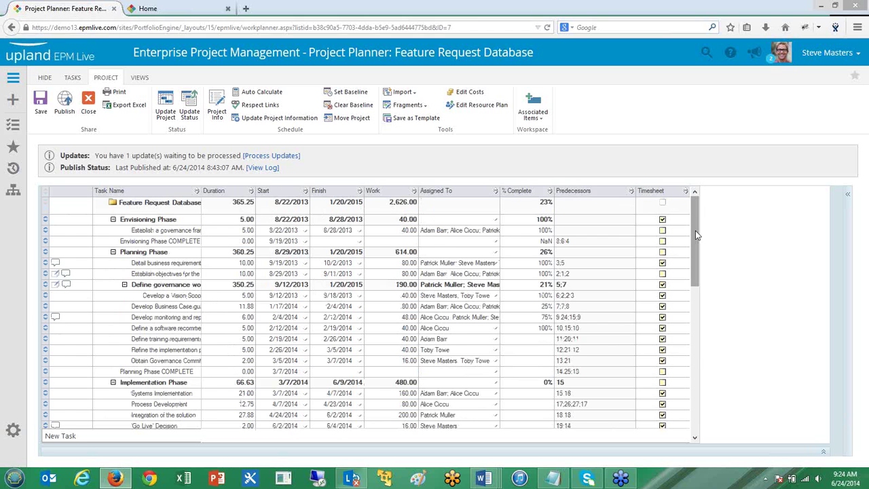
{"action": "scroll", "coordinate": [704, 352], "scroll_direction": "down", "scroll_amount": 10}
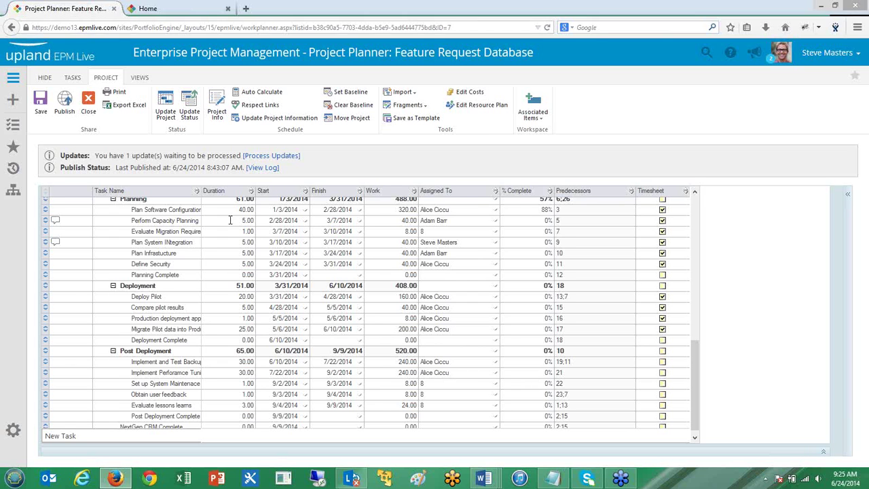
{"action": "left_click", "coordinate": [88, 109]}
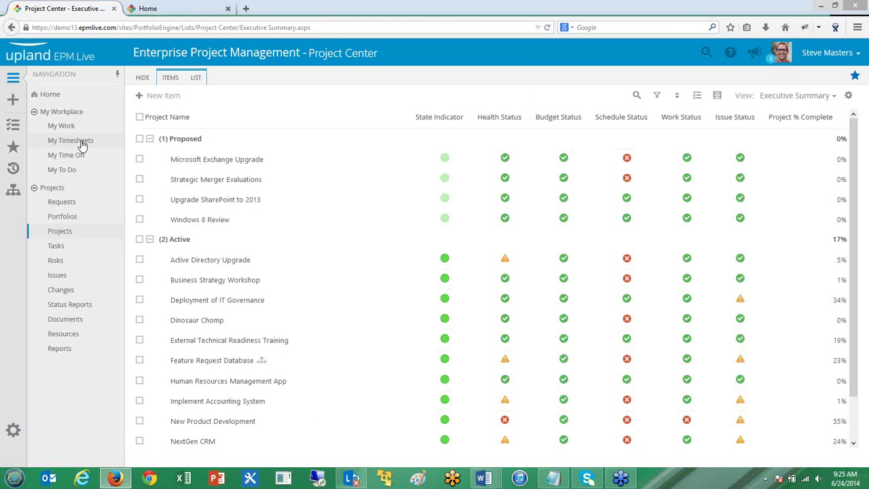
Open My Timesheets, enter 8 hours for Jun 23 and Jun 24 on "Define governance workflow", and submit the timesheet.
{"action": "left_click", "coordinate": [74, 141]}
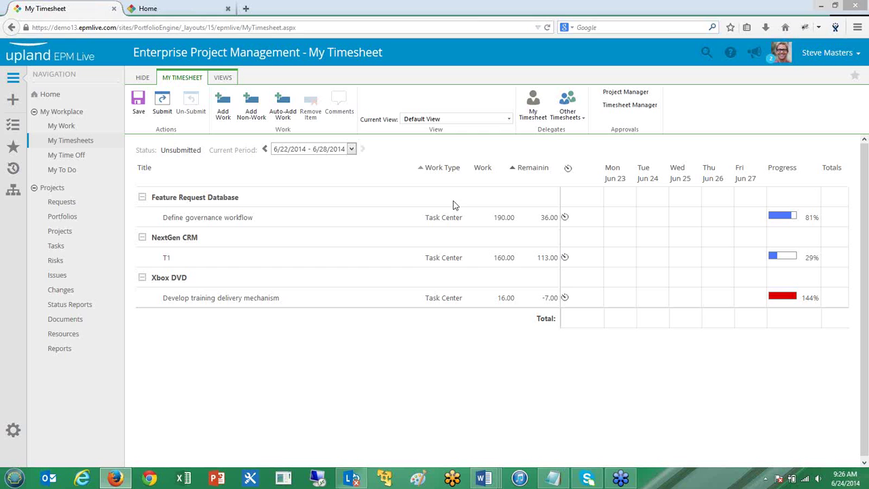
{"action": "mouse_move", "coordinate": [406, 223]}
{"action": "left_click", "coordinate": [619, 217]}
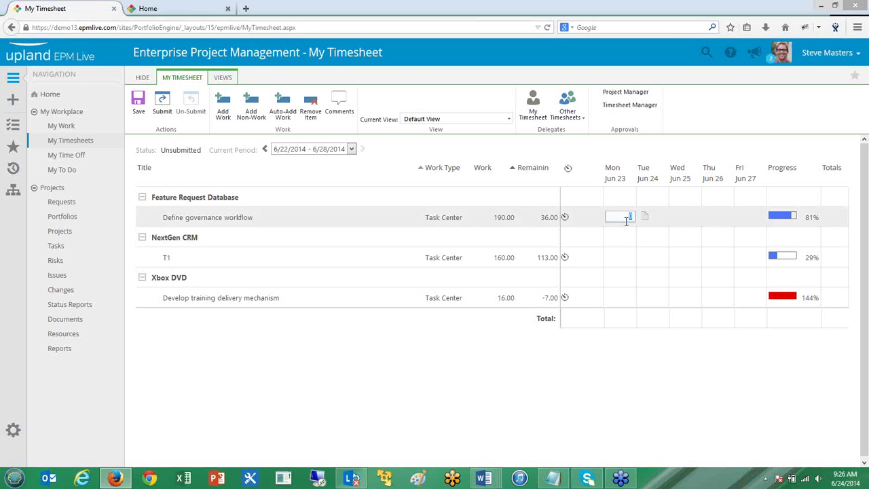
{"action": "type", "text": "8"}
{"action": "left_click", "coordinate": [642, 216]}
{"action": "type", "text": "8"}
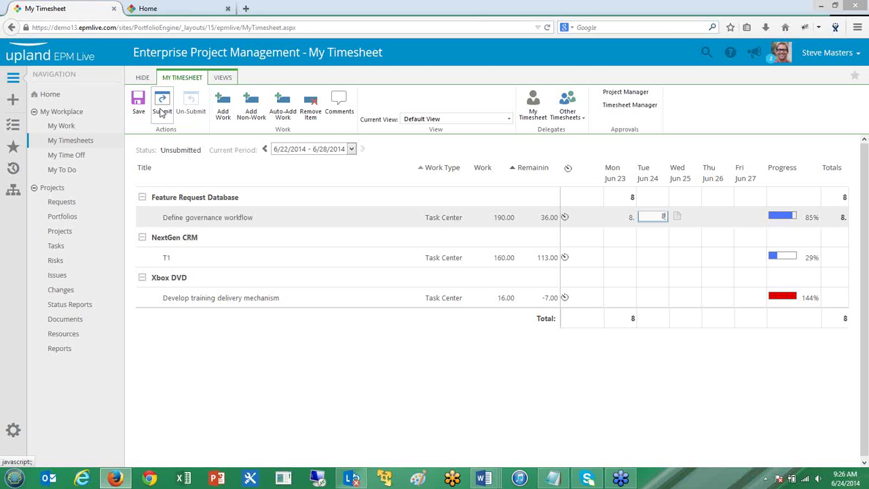
{"action": "left_click", "coordinate": [163, 112]}
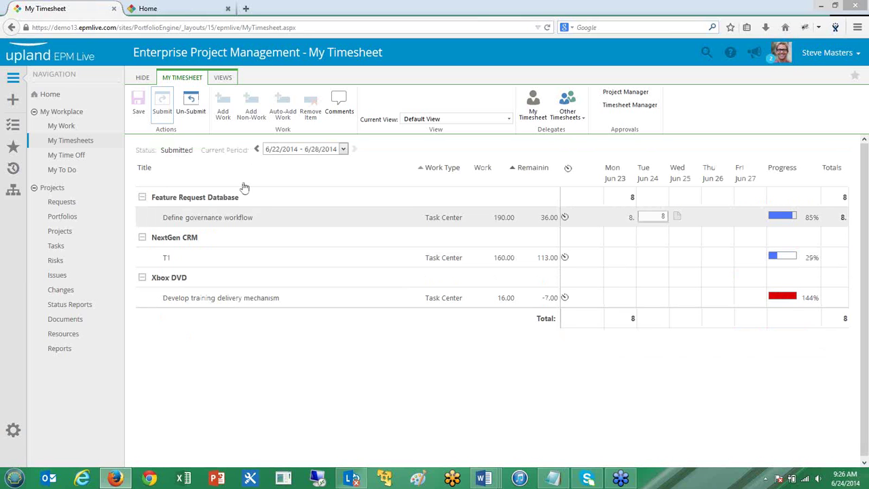
Open the Timesheet Manager approvals, select the submitted timesheet and try its approve and unlock actions.
{"action": "left_click", "coordinate": [641, 110]}
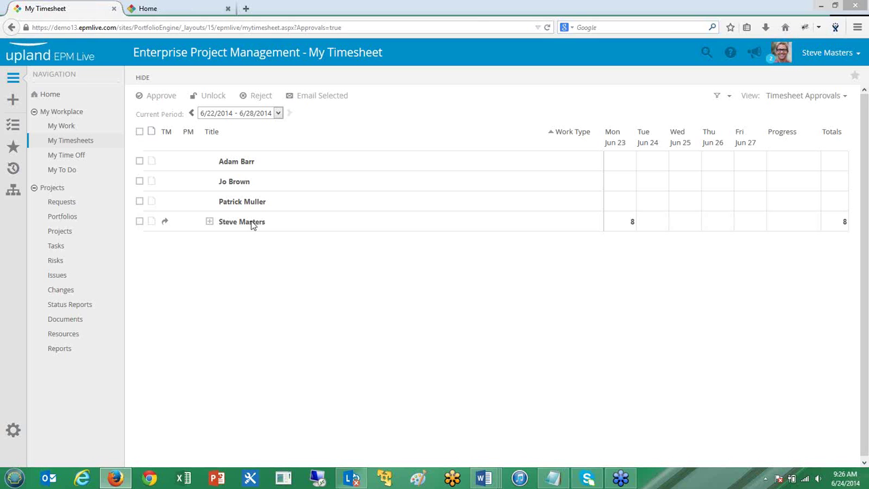
{"action": "left_click", "coordinate": [140, 226]}
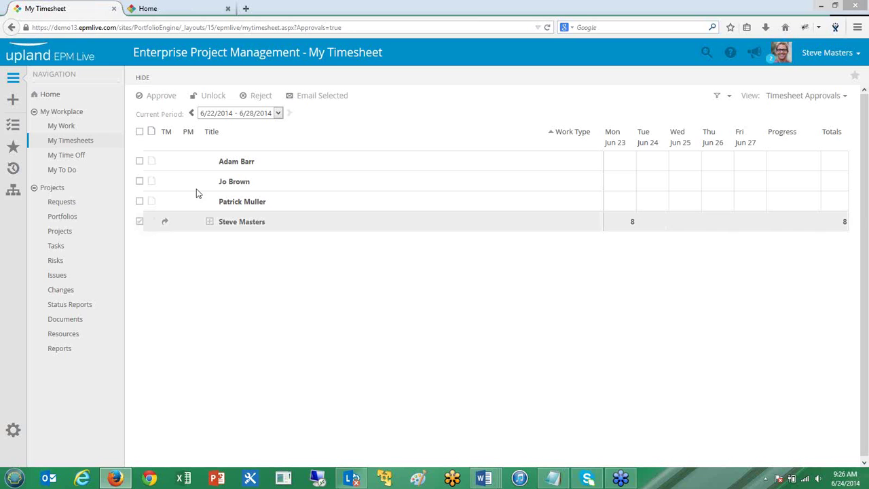
{"action": "left_click", "coordinate": [160, 98]}
{"action": "left_click", "coordinate": [214, 99]}
Filter the timesheet approvals to show unsubmitted timesheets, and switch the filter to unapproved ones.
{"action": "left_click", "coordinate": [728, 96]}
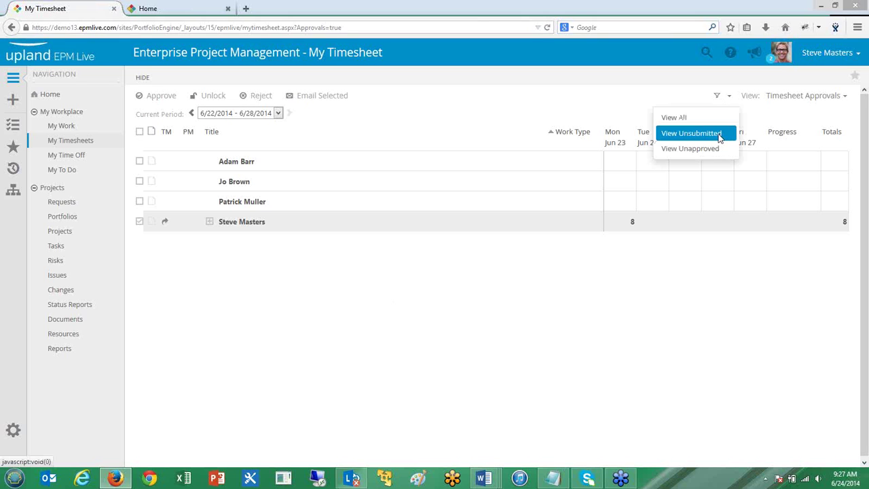
{"action": "left_click", "coordinate": [723, 135]}
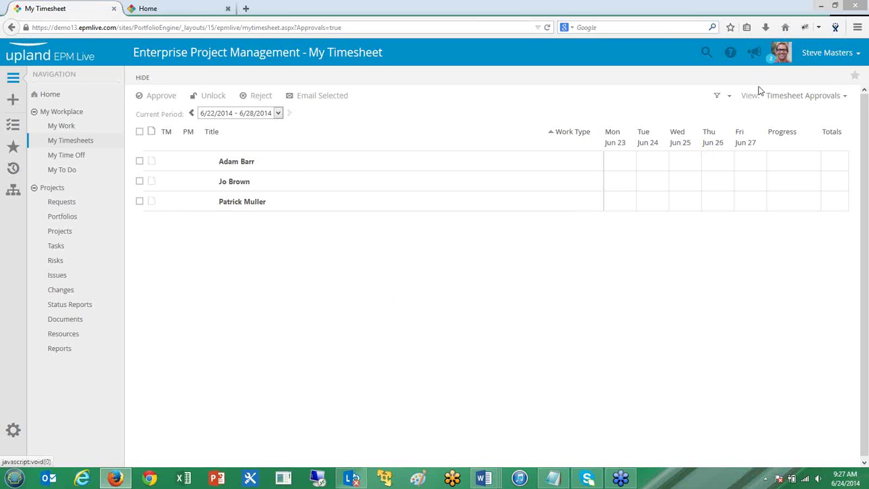
{"action": "left_click", "coordinate": [729, 97]}
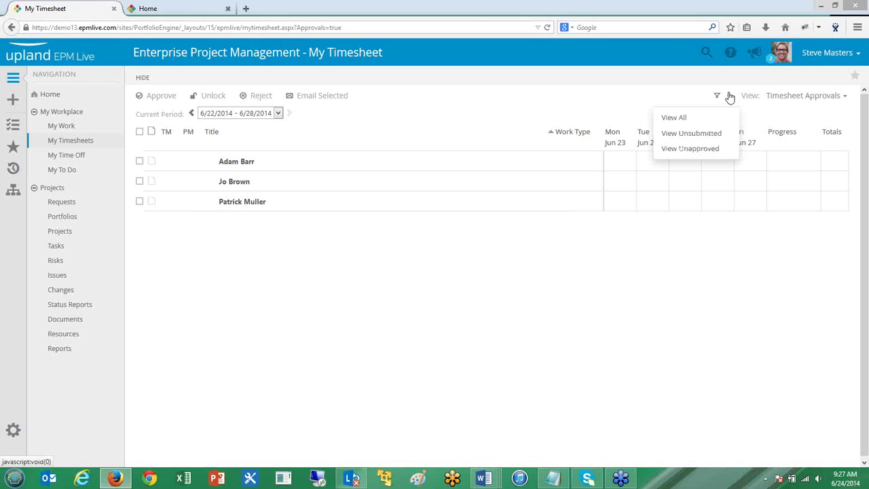
{"action": "left_click", "coordinate": [706, 149]}
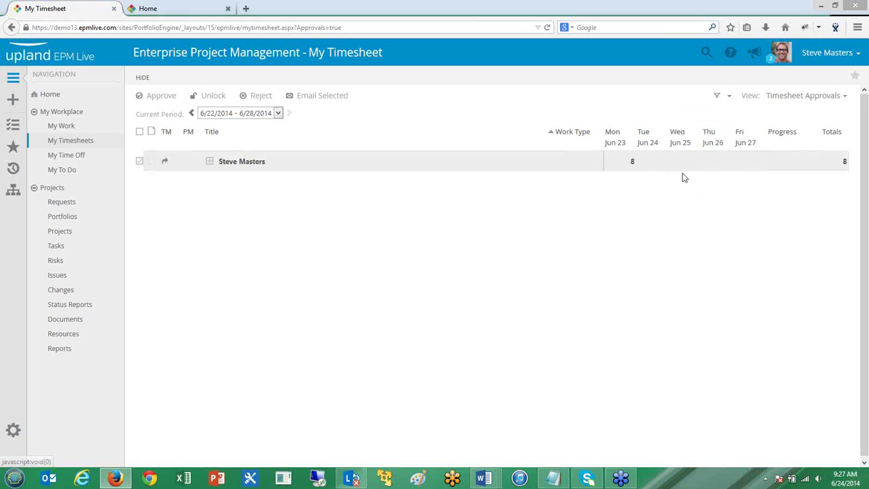
View the email form for the selected timesheet's owner and close it without sending a message.
{"action": "left_click", "coordinate": [140, 161]}
{"action": "left_click", "coordinate": [319, 97]}
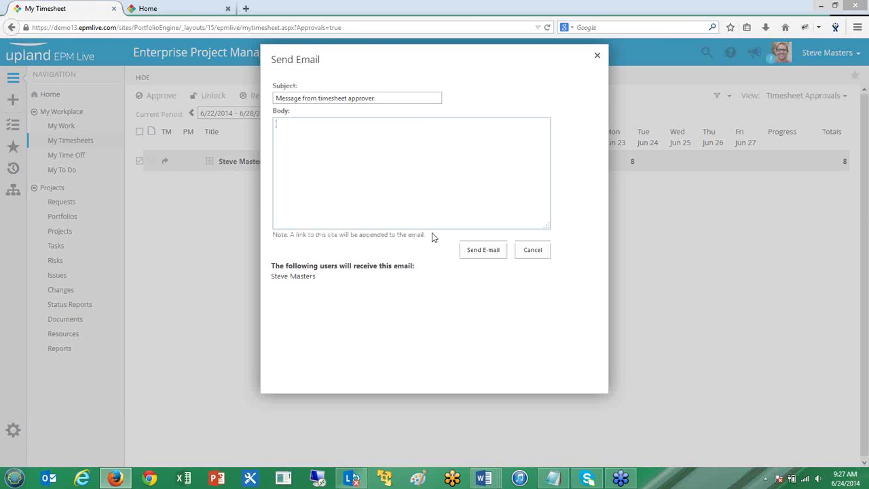
{"action": "left_click", "coordinate": [596, 58]}
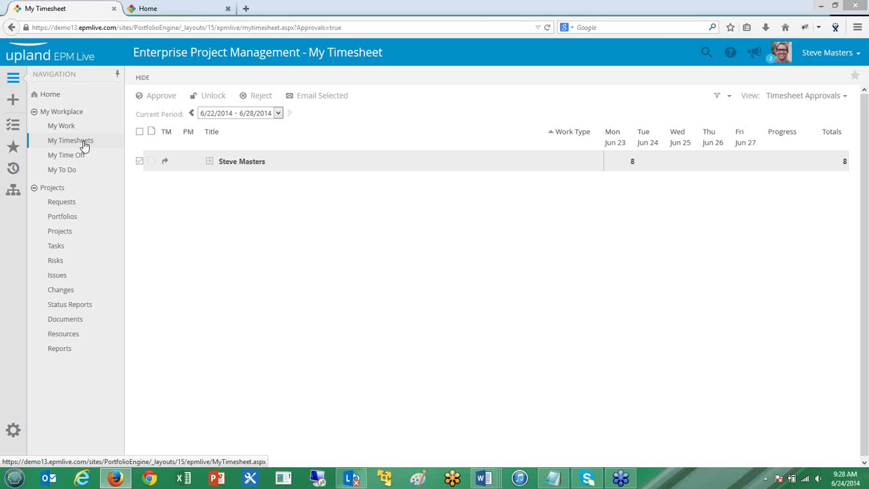
Open the Issues list, go to its list settings and open the EPM Live integration page.
{"action": "left_click", "coordinate": [65, 282]}
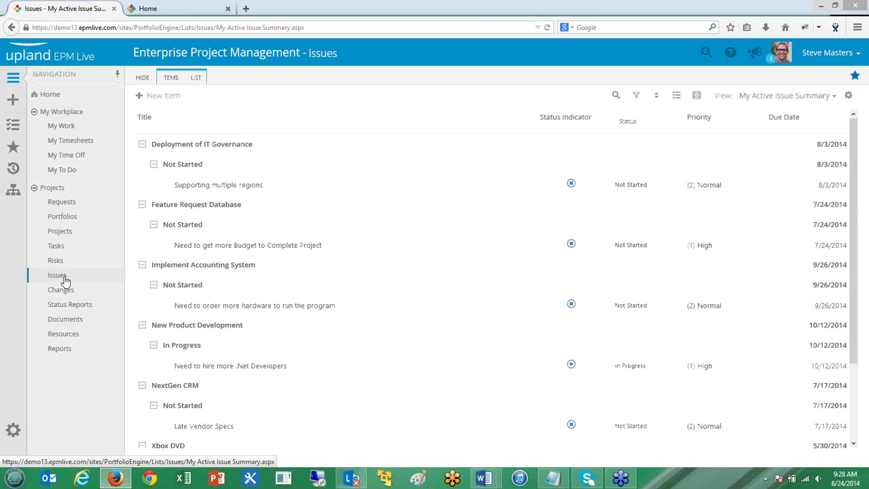
{"action": "left_click", "coordinate": [196, 79]}
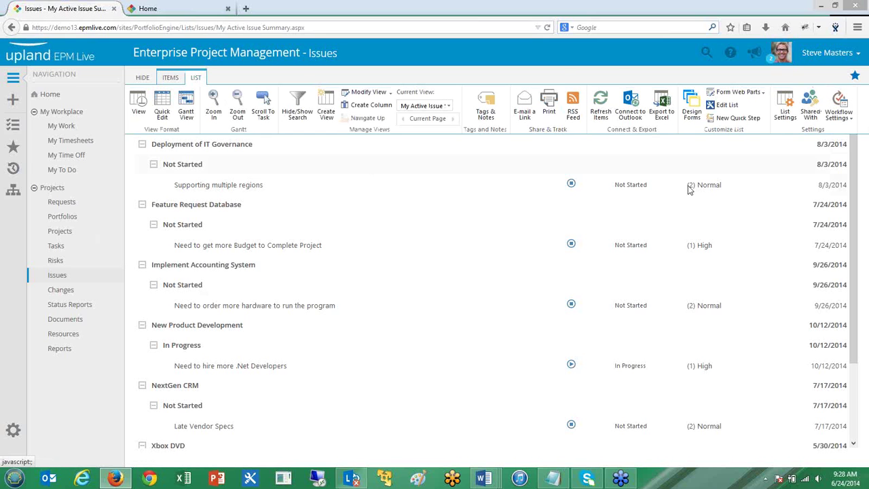
{"action": "left_click", "coordinate": [785, 110]}
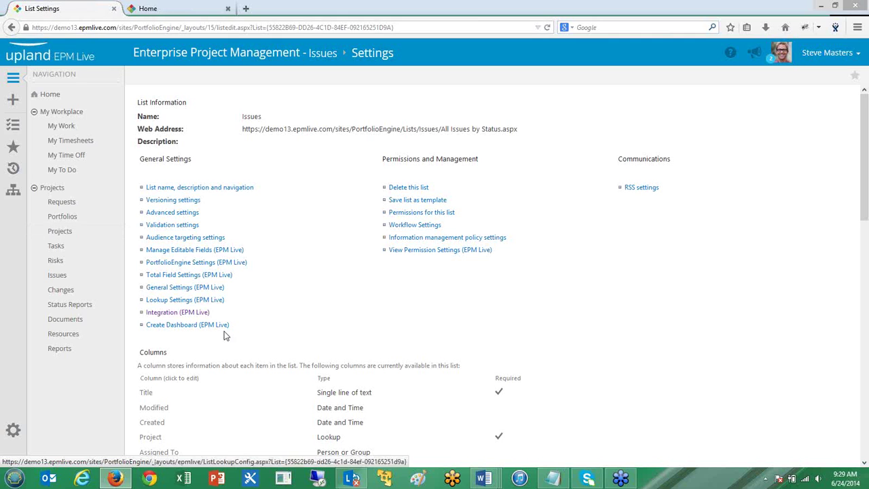
{"action": "left_click", "coordinate": [167, 327]}
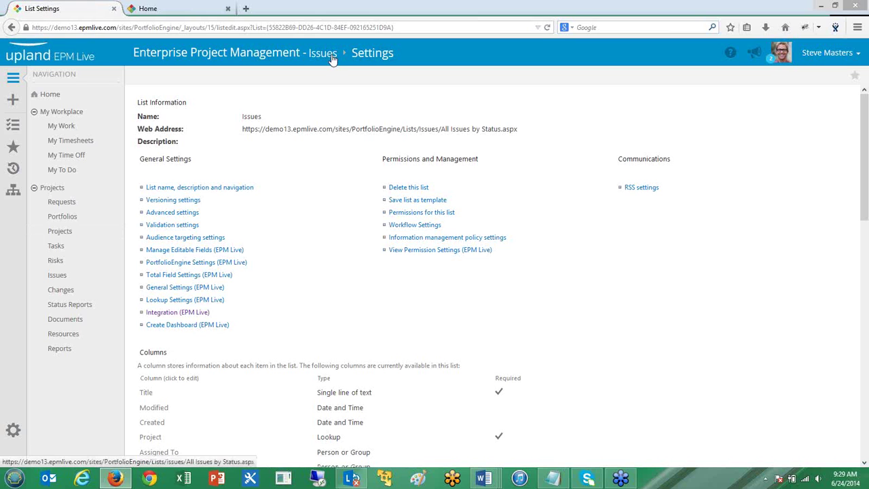
{"action": "left_click", "coordinate": [194, 313]}
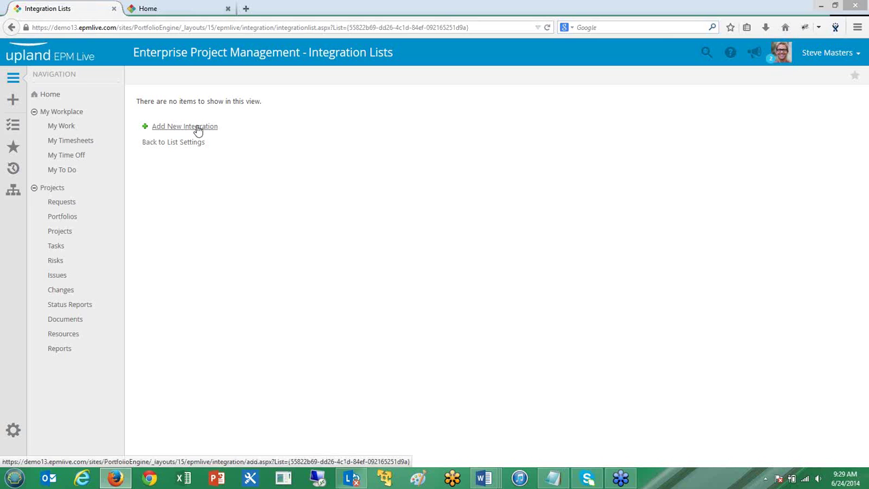
Start adding a new integration, view the Jira connection form with its server URL field, and cancel it.
{"action": "left_click", "coordinate": [198, 127]}
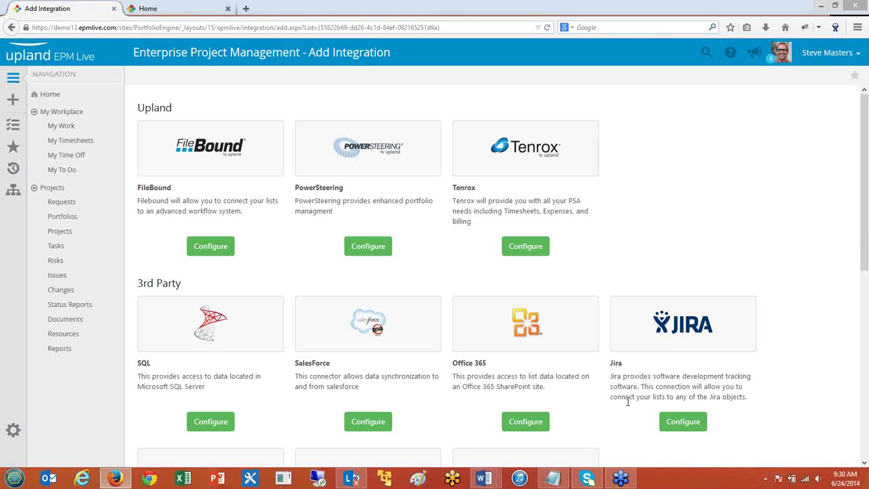
{"action": "left_click", "coordinate": [369, 424]}
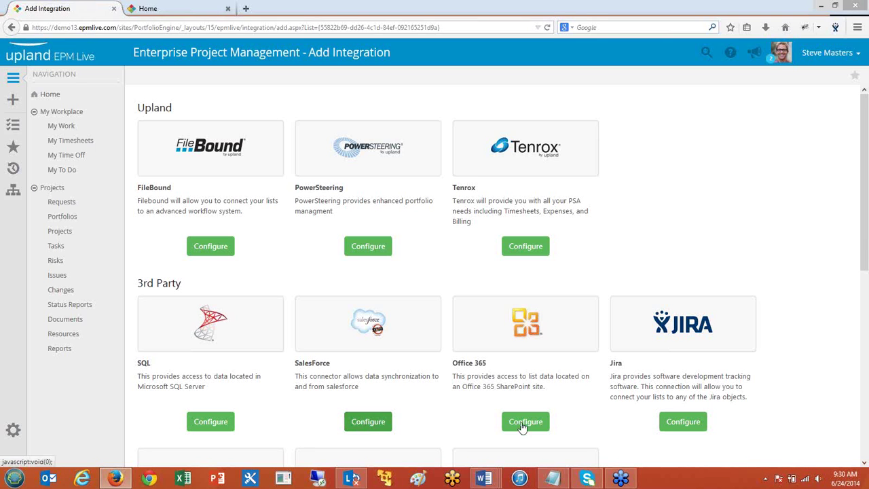
{"action": "left_click", "coordinate": [692, 424]}
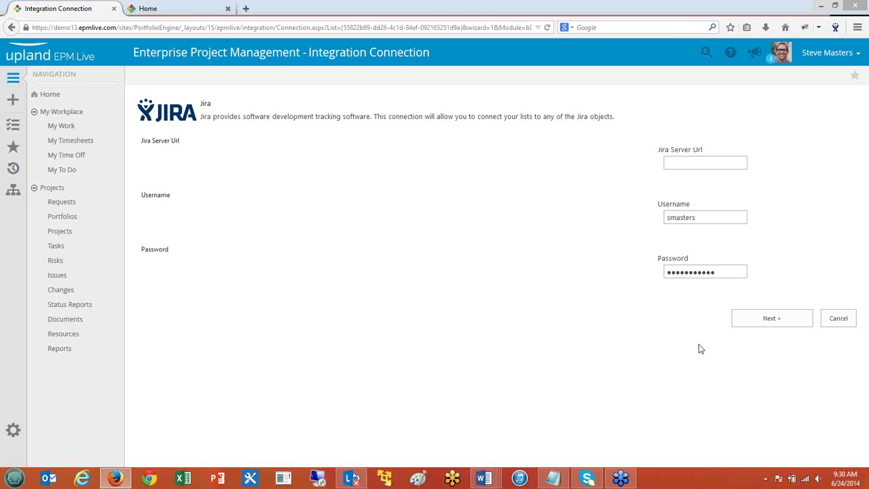
{"action": "left_click", "coordinate": [690, 163]}
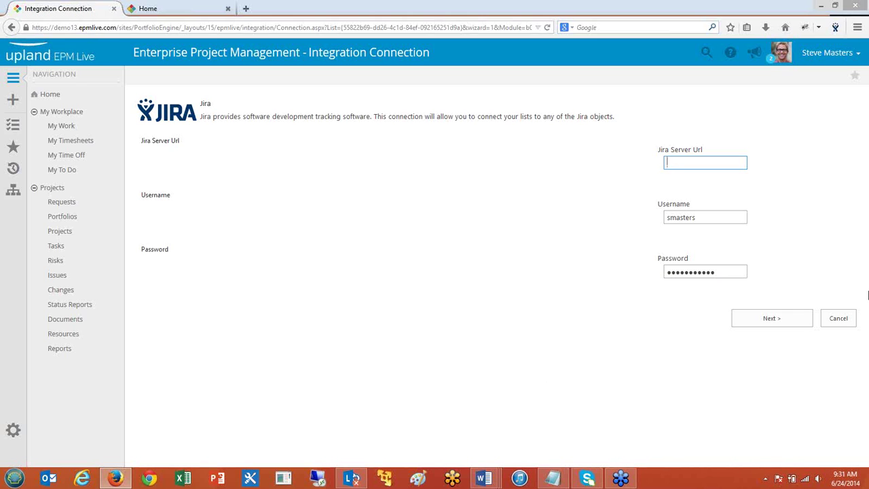
{"action": "left_click", "coordinate": [840, 321]}
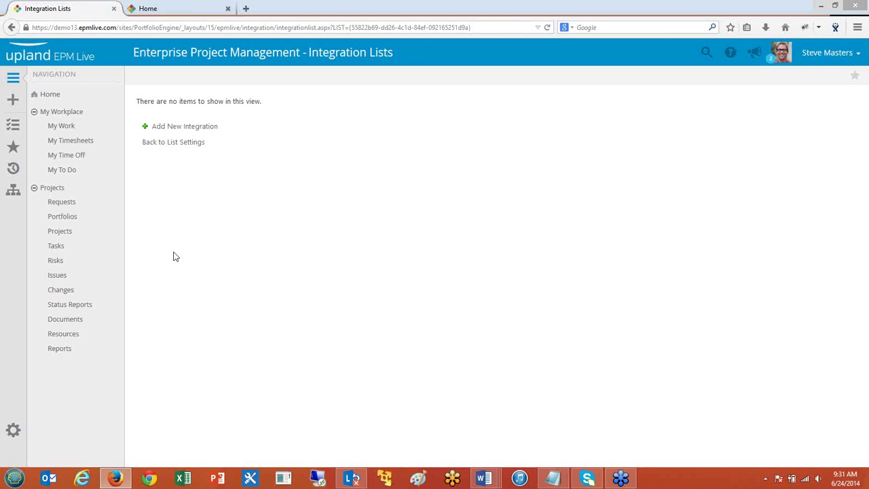
Return to the Enterprise Project Management home page and switch to the IT Management site's home page.
{"action": "left_click", "coordinate": [51, 96]}
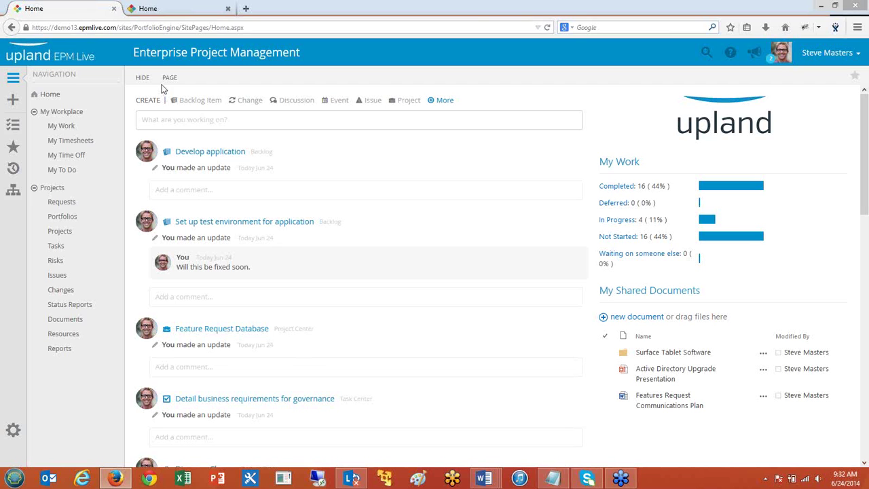
{"action": "left_click", "coordinate": [163, 9]}
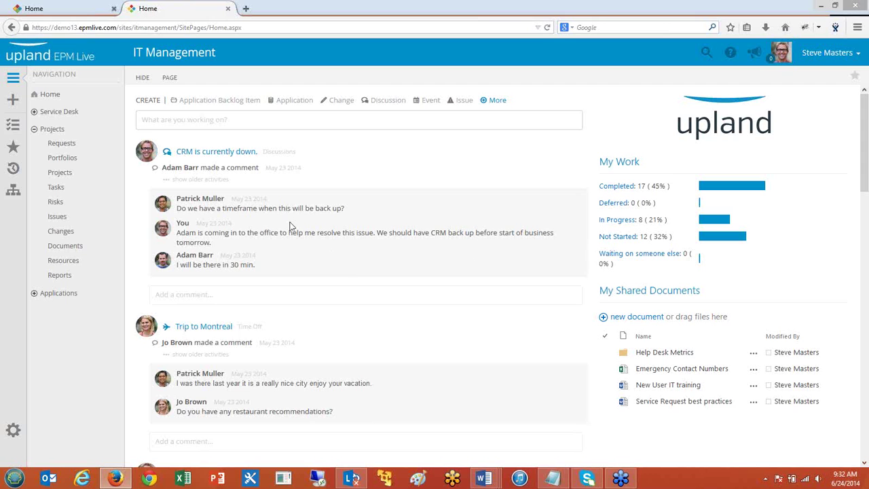
Compare the Enterprise Project Management and IT Management site navigation, expanding IT Management's Service Desk and Applications sections.
{"action": "left_click", "coordinate": [68, 9]}
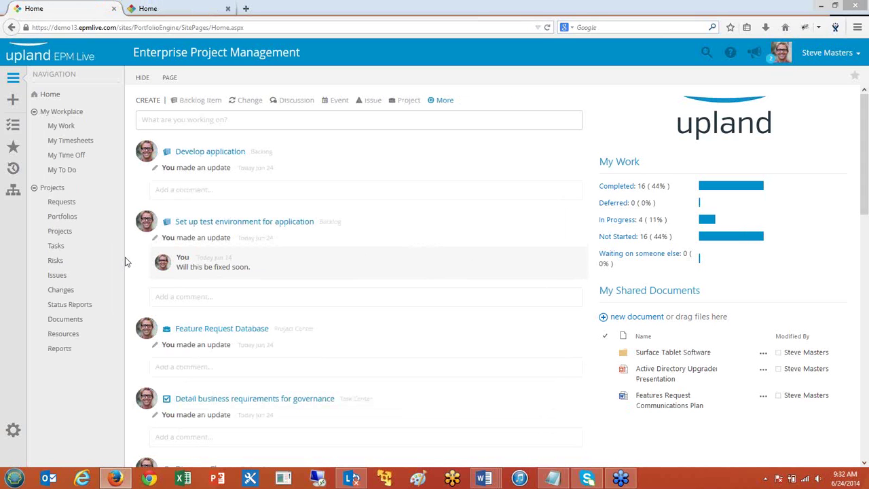
{"action": "left_click", "coordinate": [61, 202]}
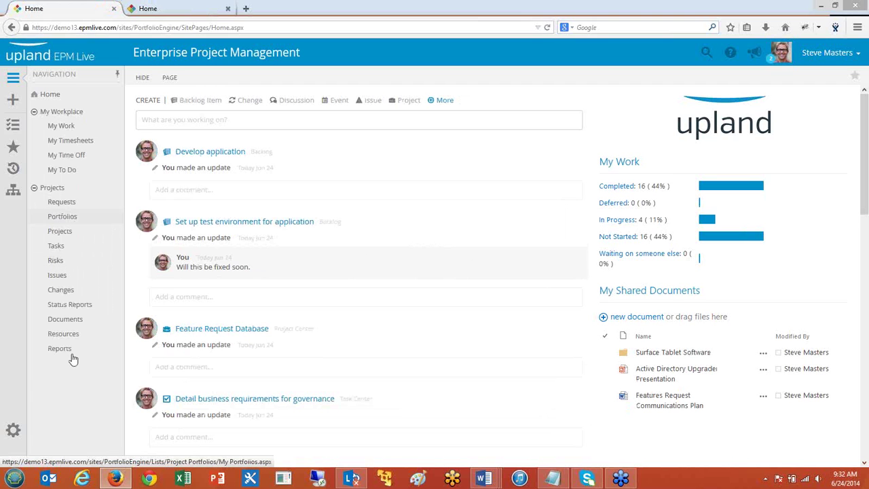
{"action": "left_click", "coordinate": [156, 8]}
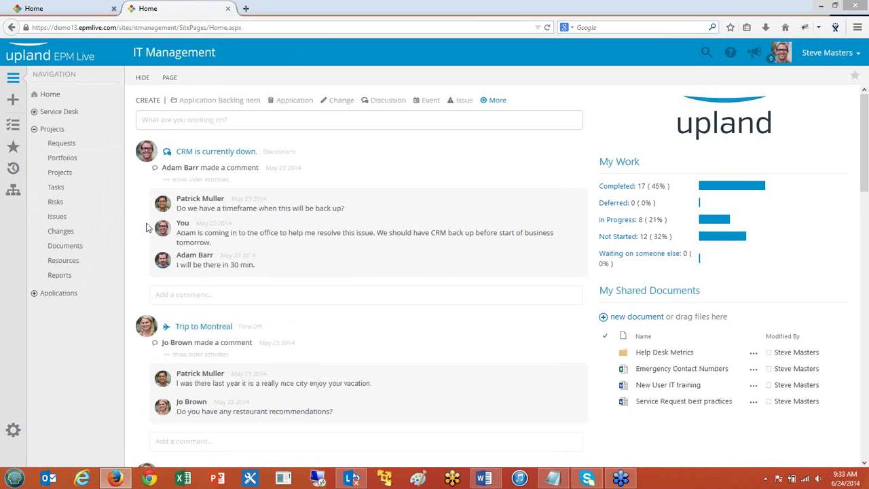
{"action": "left_click", "coordinate": [34, 112]}
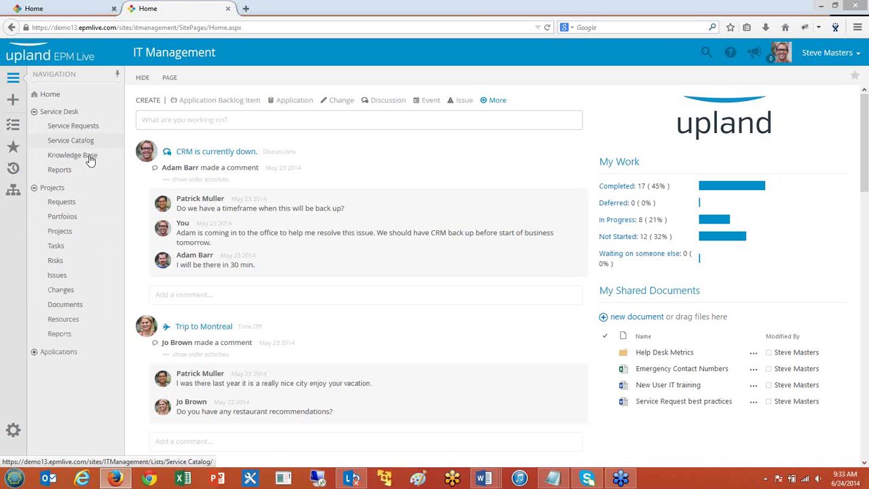
{"action": "left_click", "coordinate": [68, 355]}
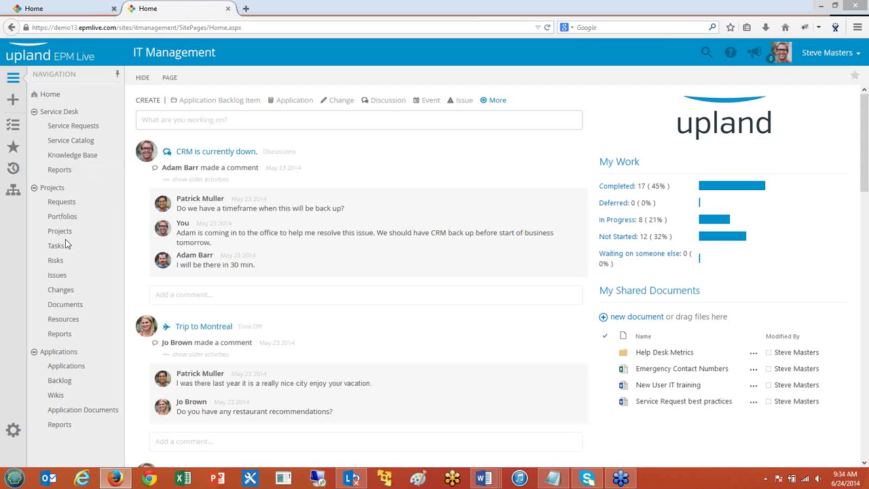
Return to the Enterprise Project Management site and open Upland Analytics from its reports page.
{"action": "left_click", "coordinate": [60, 6]}
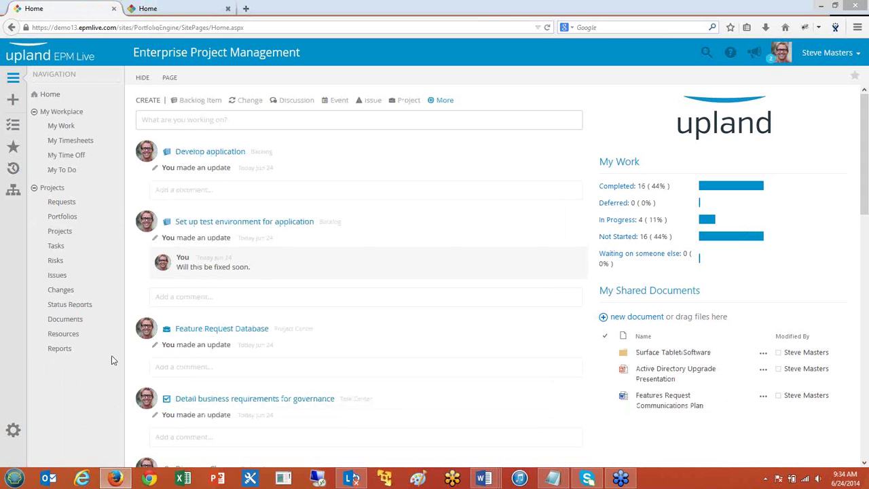
{"action": "left_click", "coordinate": [77, 351]}
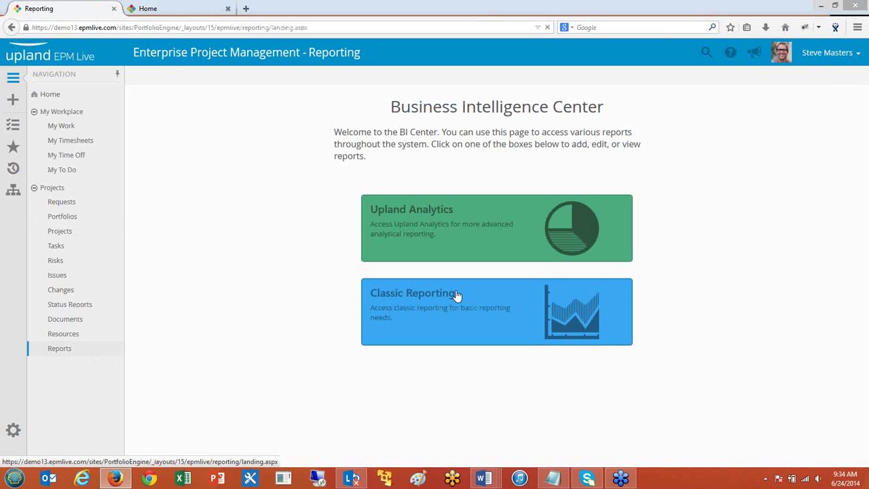
{"action": "left_click", "coordinate": [487, 237]}
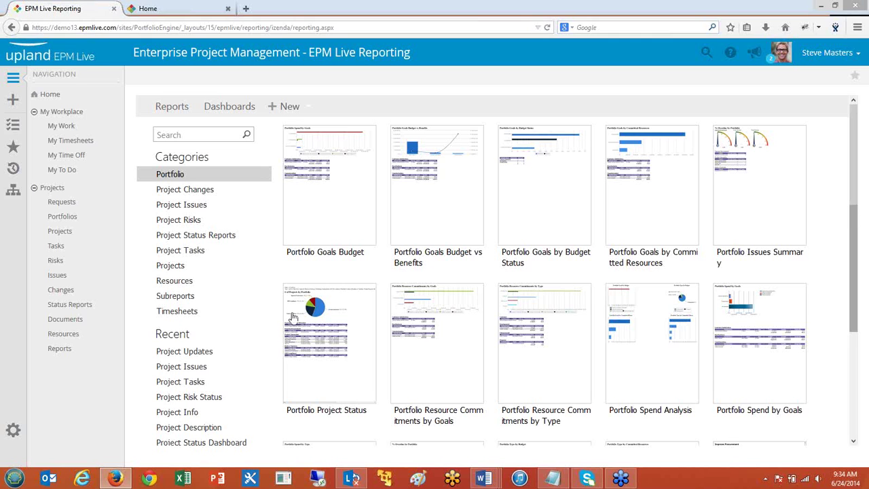
{"action": "mouse_move", "coordinate": [293, 319]}
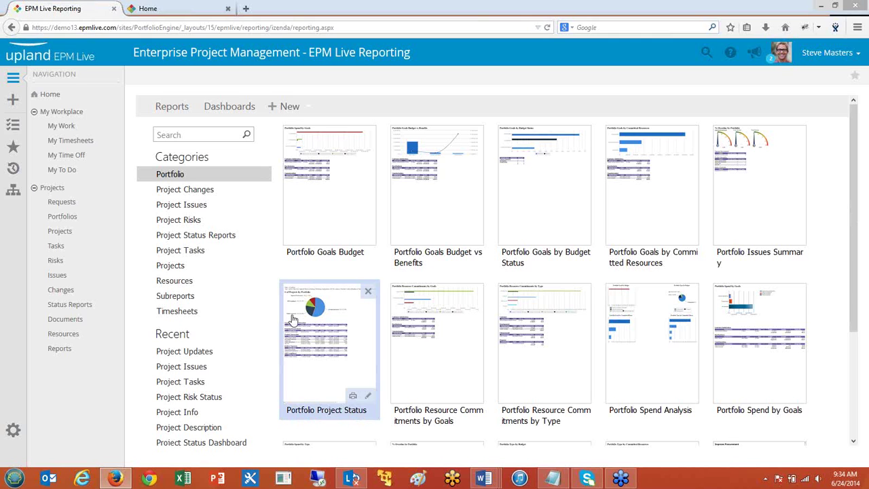
Show the Projects report category and open the Project Cost Details report.
{"action": "left_click", "coordinate": [214, 271]}
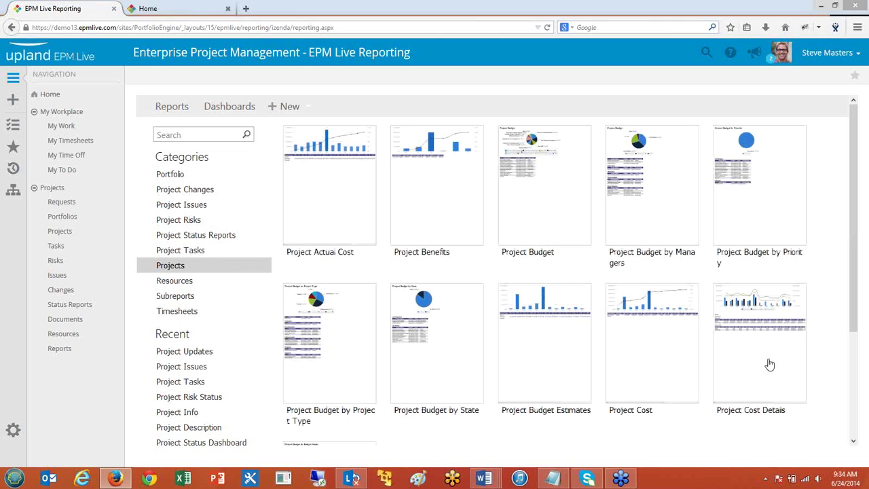
{"action": "mouse_move", "coordinate": [771, 361]}
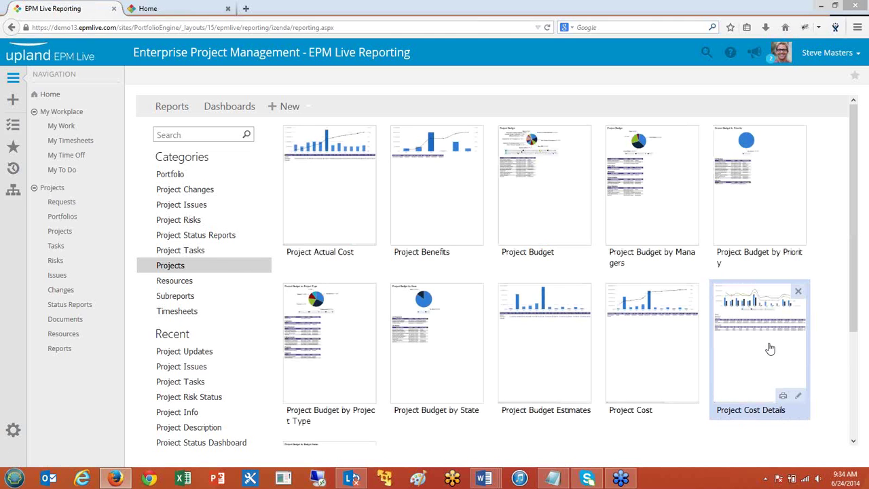
{"action": "left_click", "coordinate": [770, 348]}
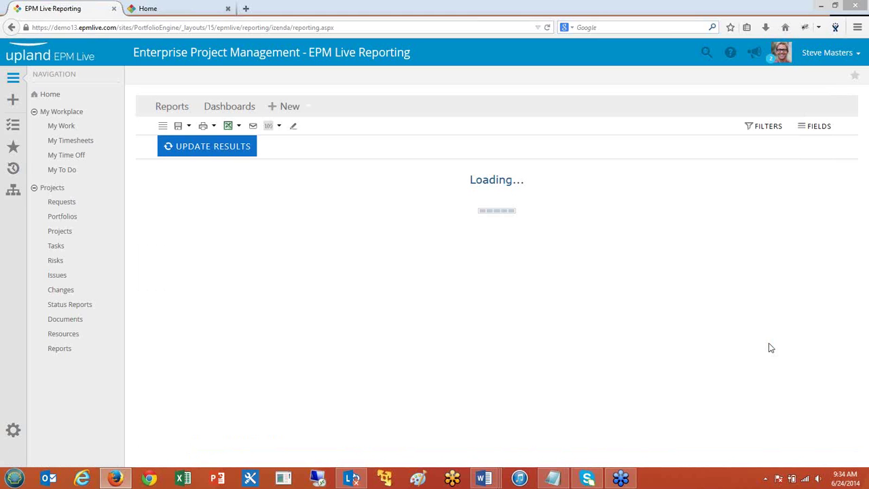
Examine the Project Cost Details report's filters, monthly chart, and budget and actual cost tables for each project.
{"action": "mouse_move", "coordinate": [743, 401]}
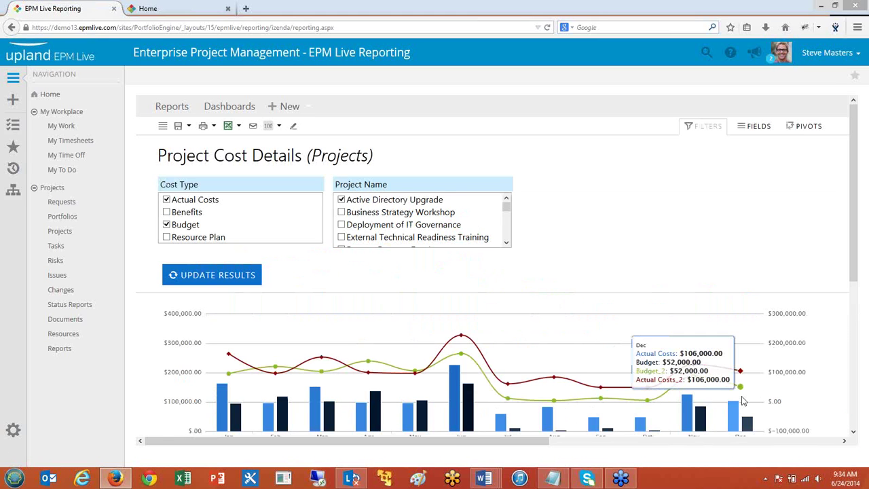
{"action": "scroll", "coordinate": [747, 402], "scroll_direction": "down", "scroll_amount": 3}
{"action": "scroll", "coordinate": [770, 392], "scroll_direction": "up", "scroll_amount": 3}
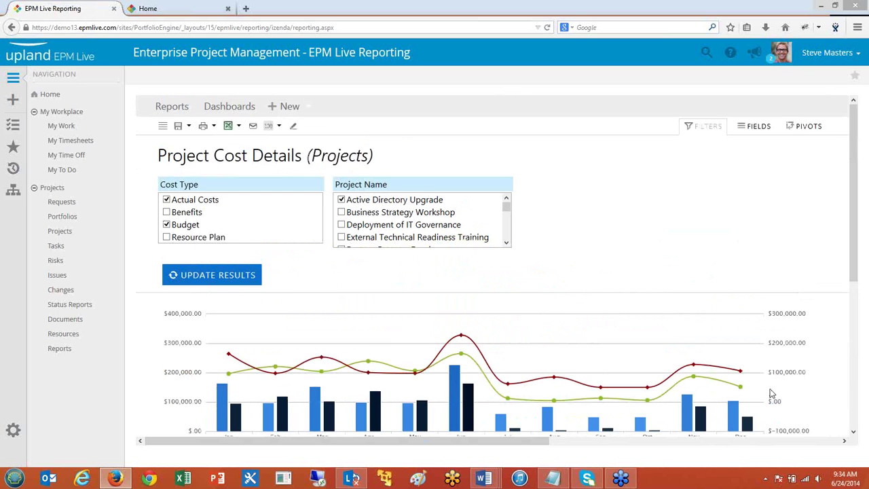
{"action": "scroll", "coordinate": [770, 393], "scroll_direction": "down", "scroll_amount": 2}
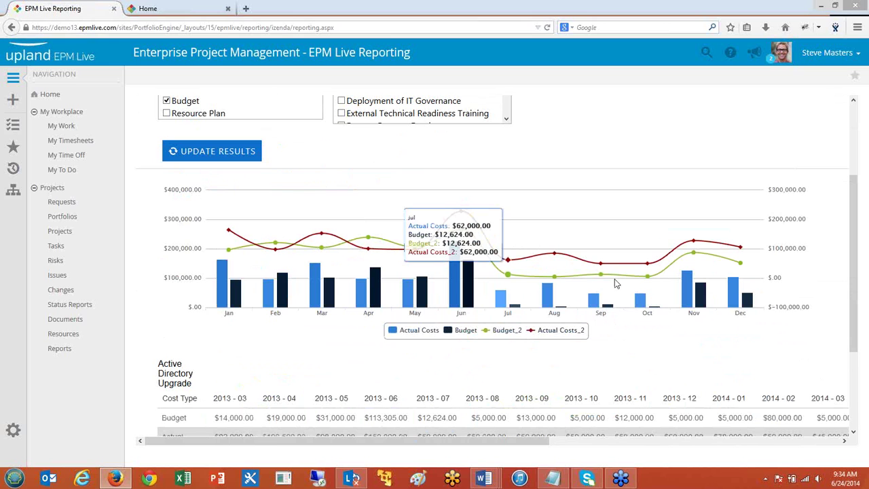
{"action": "mouse_move", "coordinate": [617, 229]}
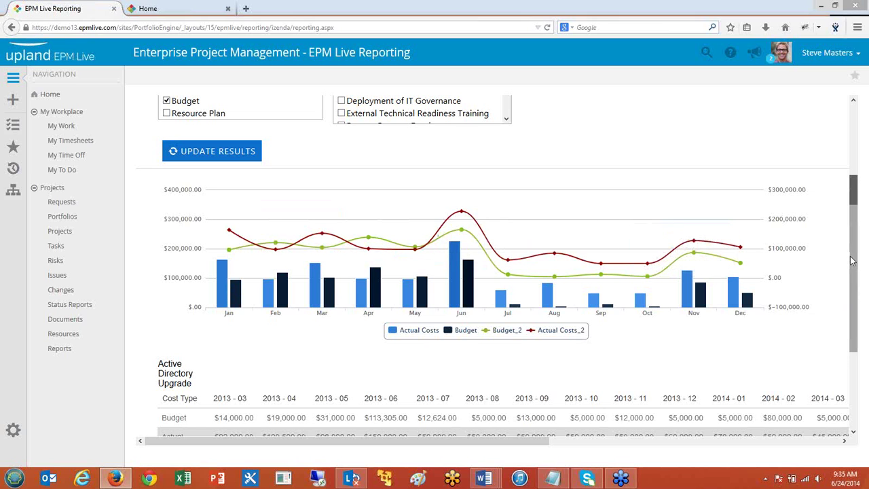
{"action": "scroll", "coordinate": [847, 359], "scroll_direction": "down", "scroll_amount": 2}
{"action": "scroll", "coordinate": [849, 87], "scroll_direction": "up", "scroll_amount": 5}
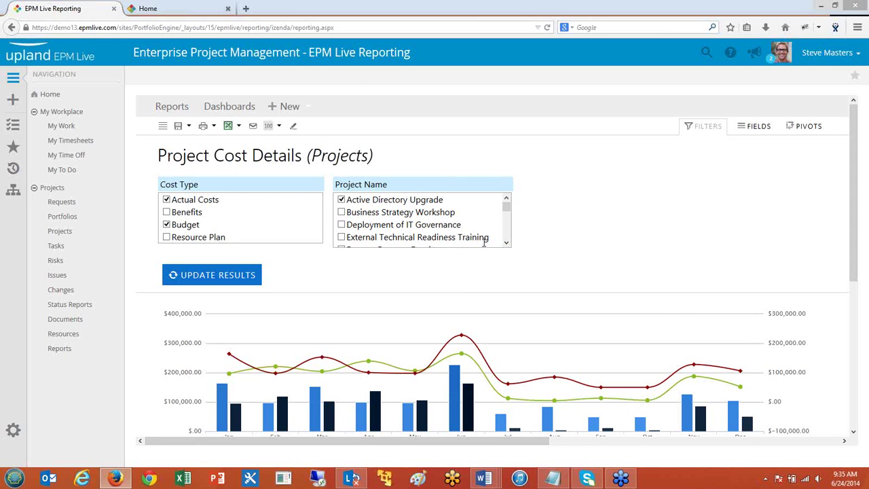
{"action": "left_click", "coordinate": [853, 219]}
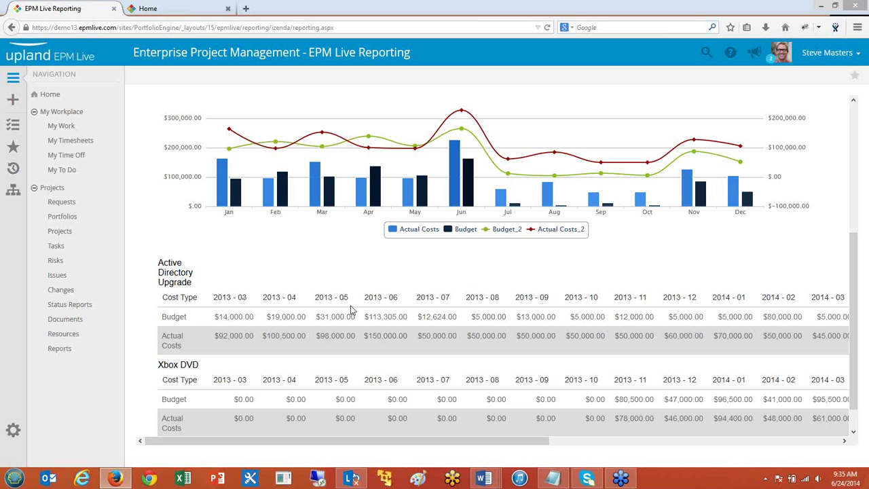
{"action": "left_click_drag", "start_coordinate": [851, 329], "coordinate": [836, 156]}
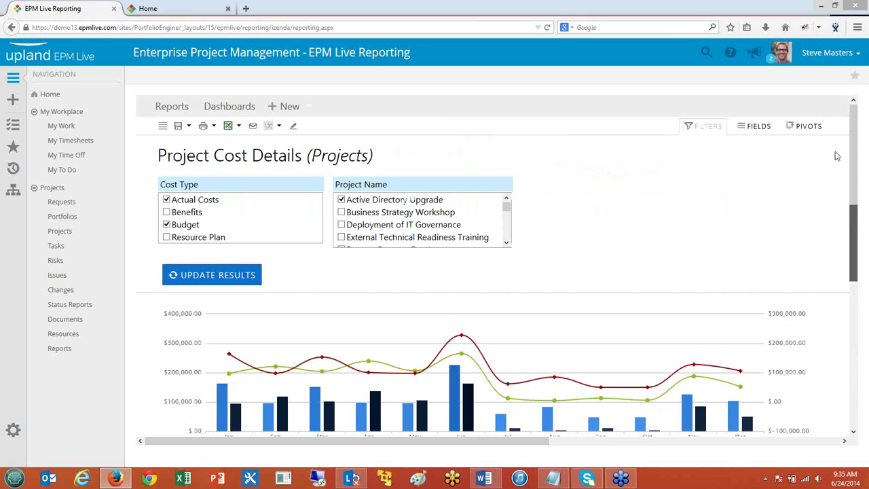
Set the report's pivot function on Start Date to Group(Year & Quarter), update the results and review the quarterly tables.
{"action": "left_click", "coordinate": [808, 126]}
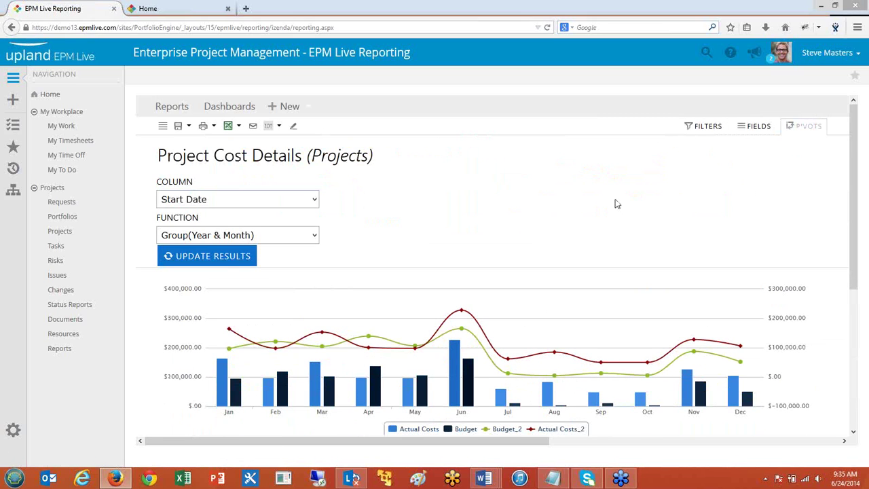
{"action": "left_click", "coordinate": [313, 235]}
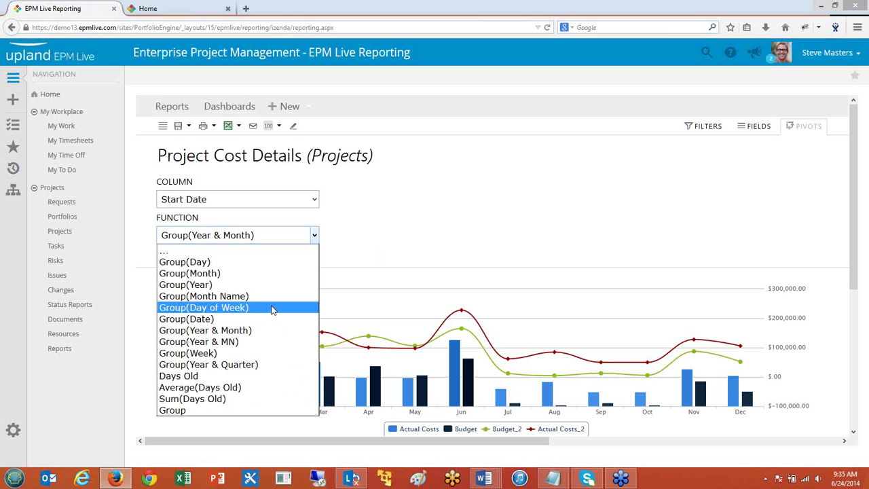
{"action": "left_click", "coordinate": [268, 367]}
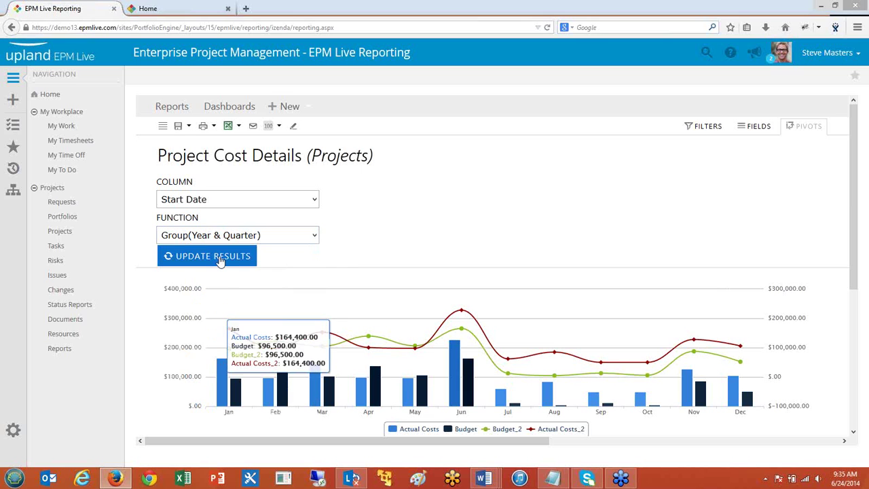
{"action": "left_click", "coordinate": [220, 257]}
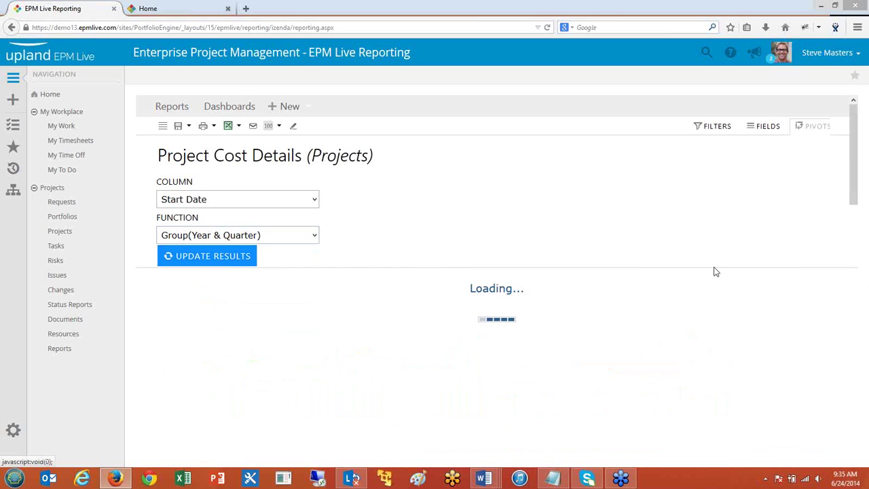
{"action": "scroll", "coordinate": [762, 333], "scroll_direction": "down", "scroll_amount": 3}
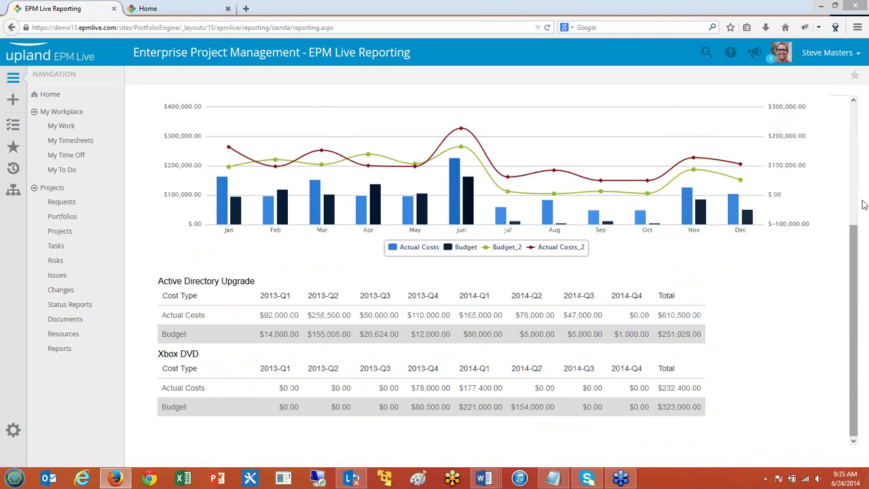
{"action": "scroll", "coordinate": [864, 205], "scroll_direction": "up", "scroll_amount": 3}
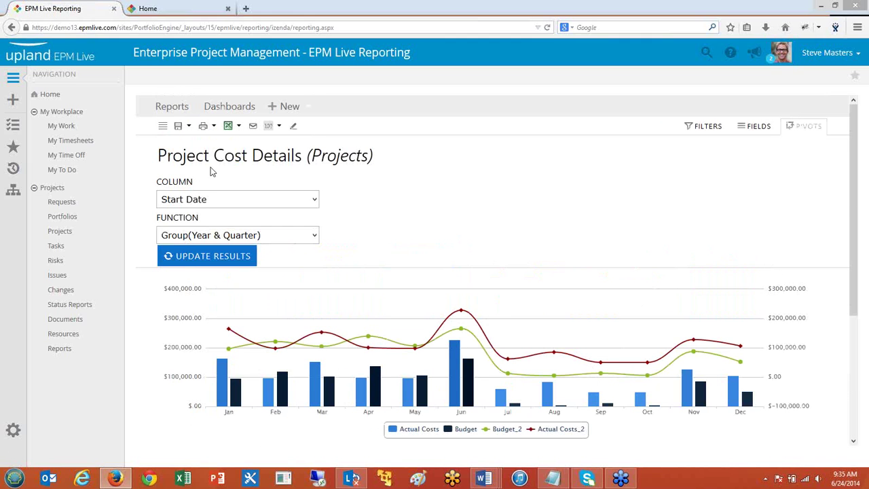
Return to the reports list and view the available types of new report and dashboard without creating one.
{"action": "left_click", "coordinate": [172, 108]}
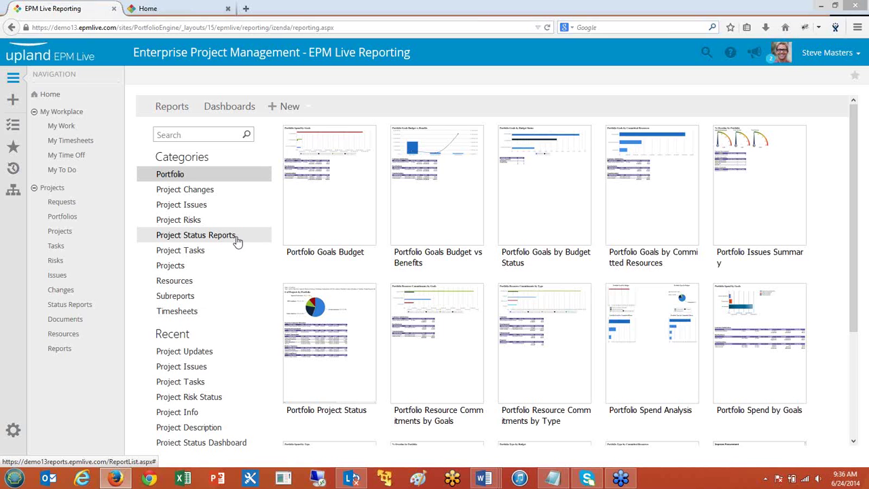
{"action": "left_click", "coordinate": [310, 109]}
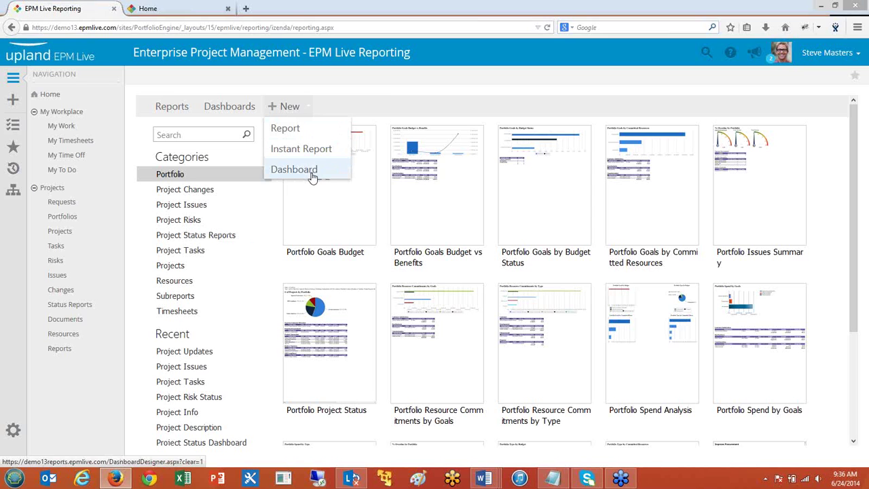
{"action": "left_click", "coordinate": [391, 108]}
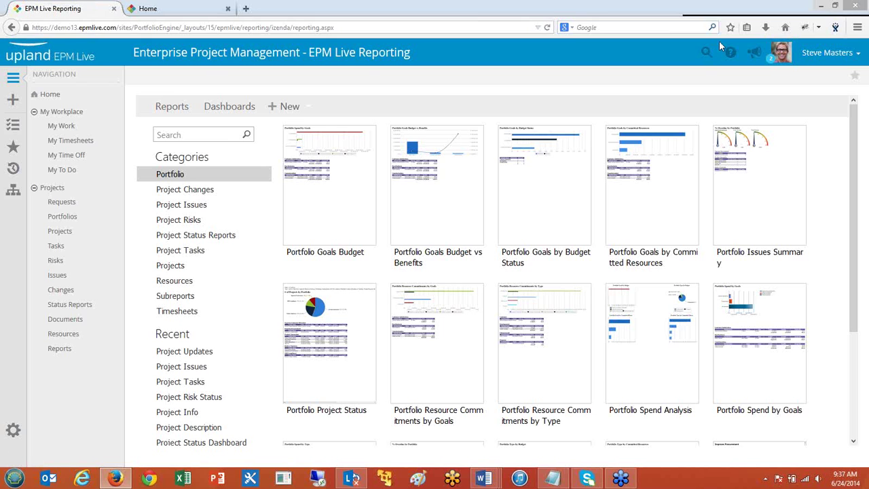
Switch to the PowerPoint slide show and exit it after the last slide.
{"action": "key", "text": "alt+Tab"}
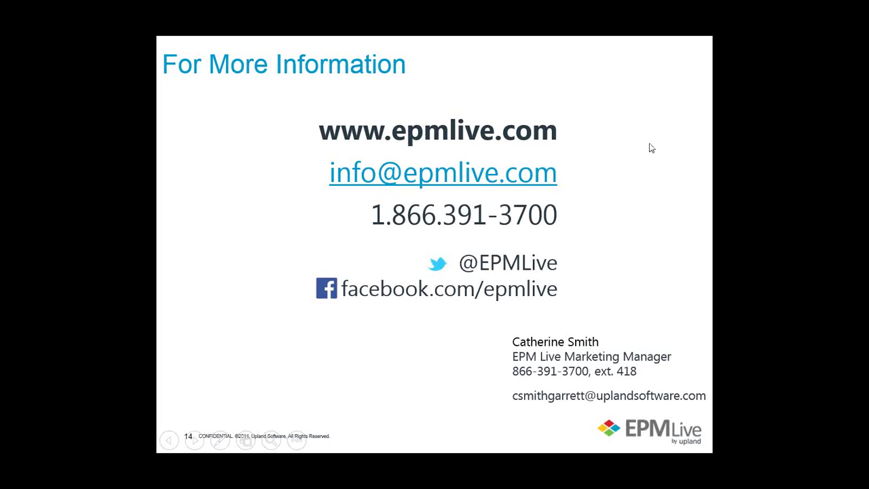
{"action": "left_click", "coordinate": [764, 123]}
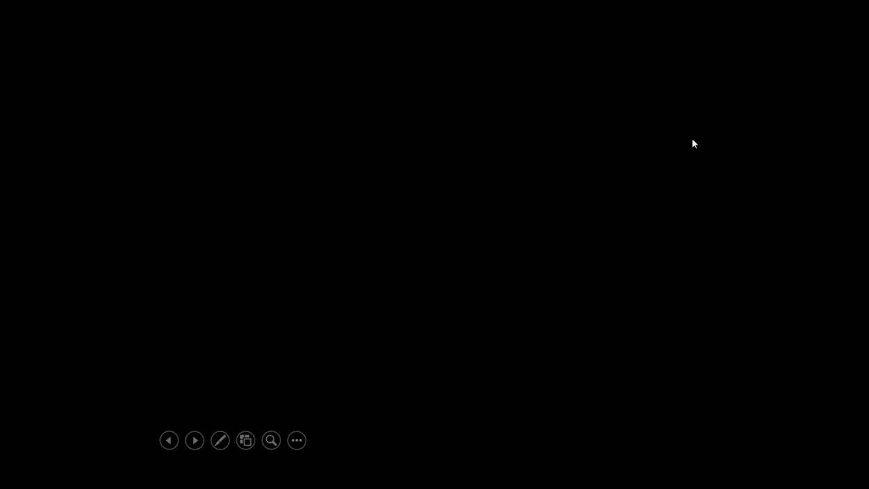
{"action": "left_click", "coordinate": [616, 139]}
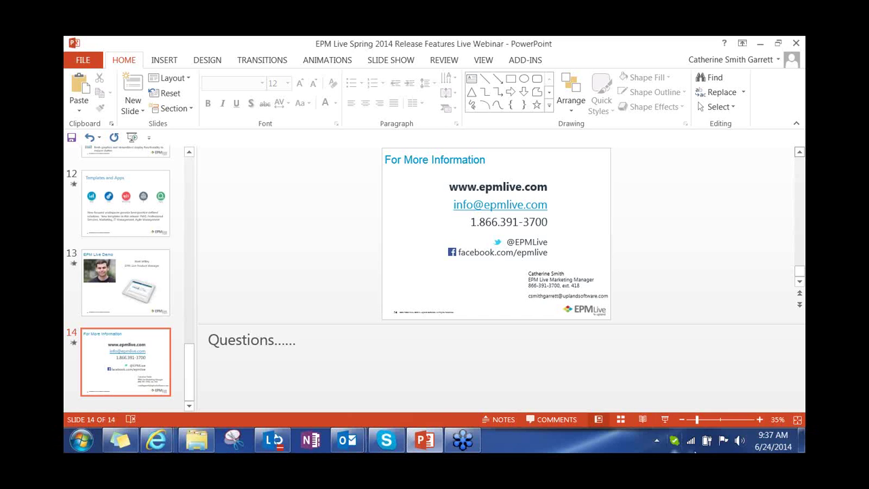
Present the For More Information slide with presenter view and slide show swapped, and end the show.
{"action": "left_click", "coordinate": [665, 420]}
{"action": "left_click", "coordinate": [294, 55]}
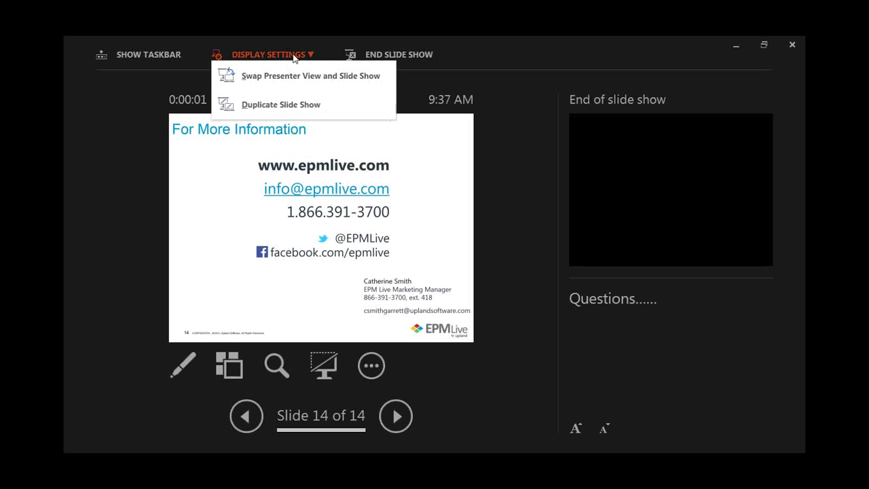
{"action": "left_click", "coordinate": [280, 76]}
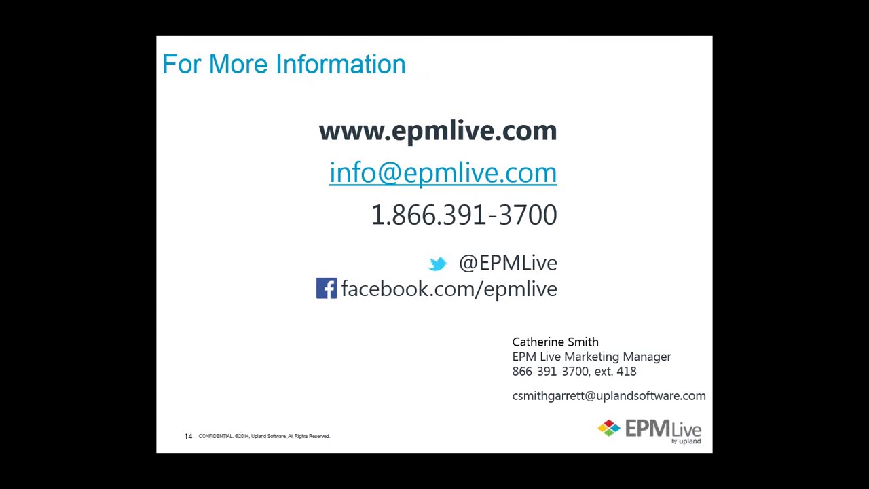
{"action": "key", "text": "Escape"}
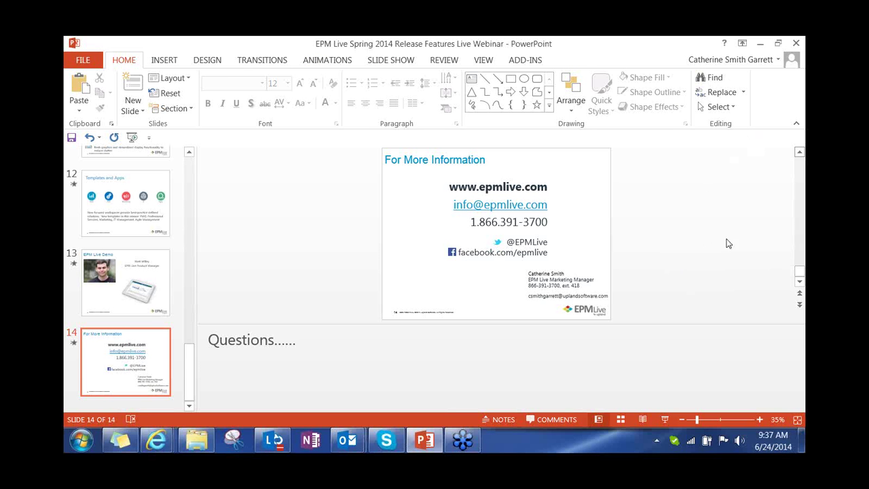
{"action": "left_click", "coordinate": [461, 441]}
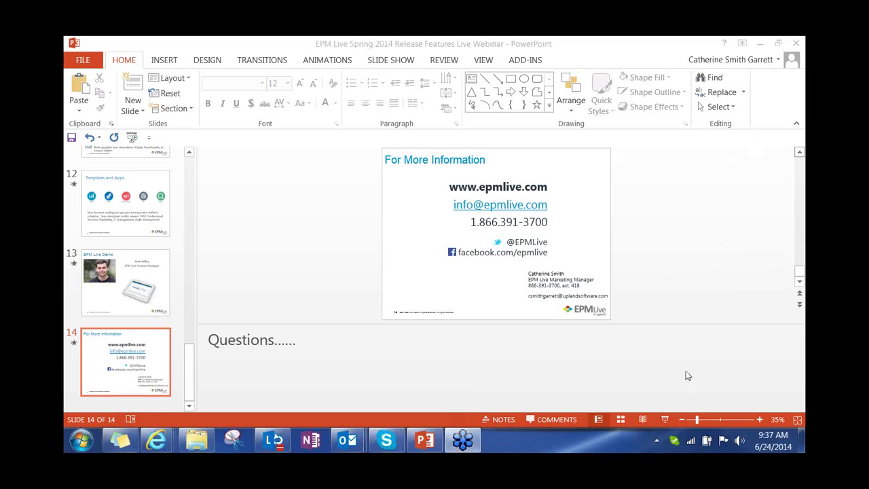
Restart the slide show from the For More Information slide and swap presenter view with the slide show.
{"action": "left_click", "coordinate": [666, 422]}
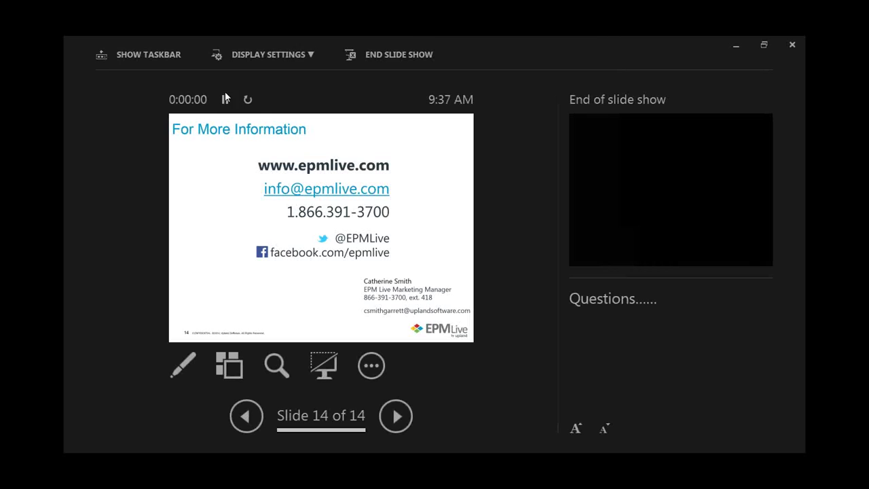
{"action": "left_click", "coordinate": [268, 54]}
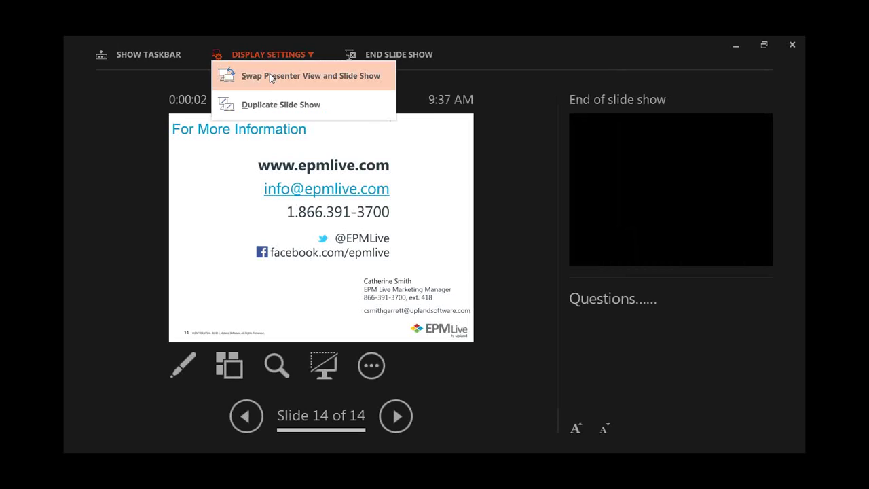
{"action": "left_click", "coordinate": [270, 77]}
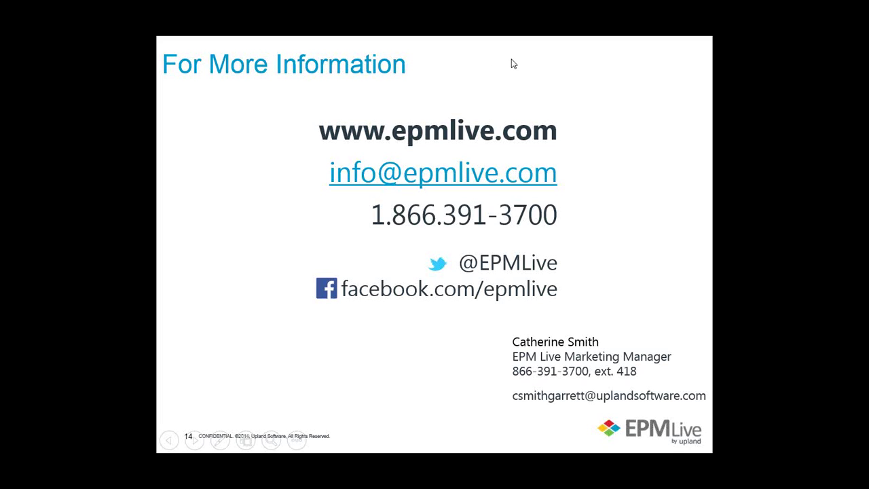